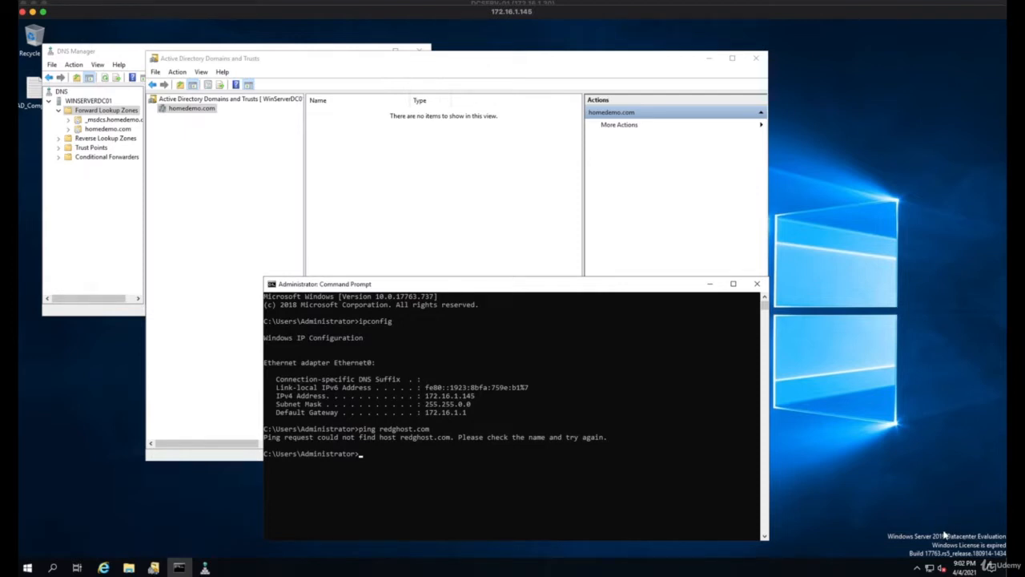
Compare the Active Directory Domains and Trusts consoles on the redghost.com and homedemo.com domain controllers
click(367, 3)
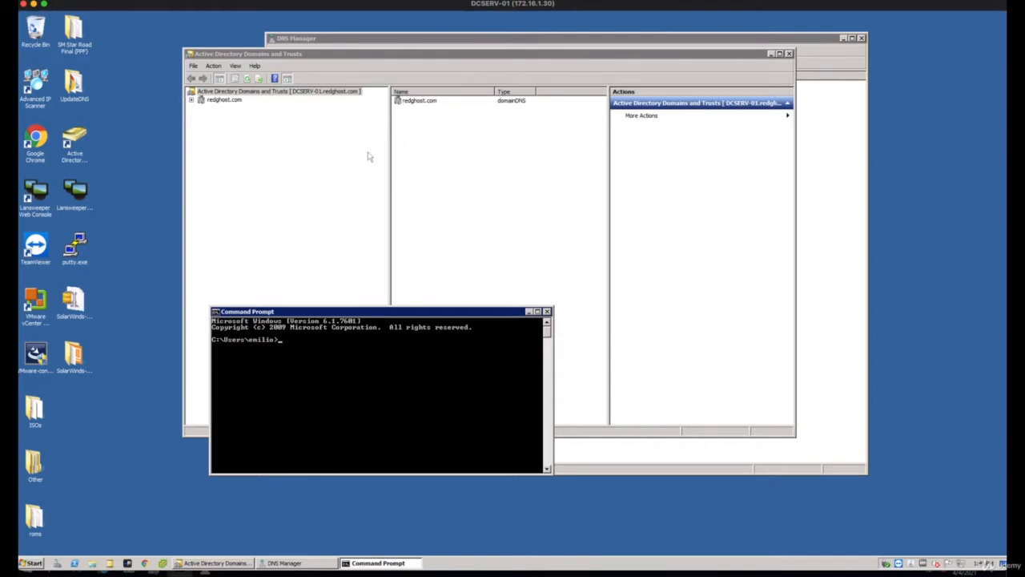
click(227, 111)
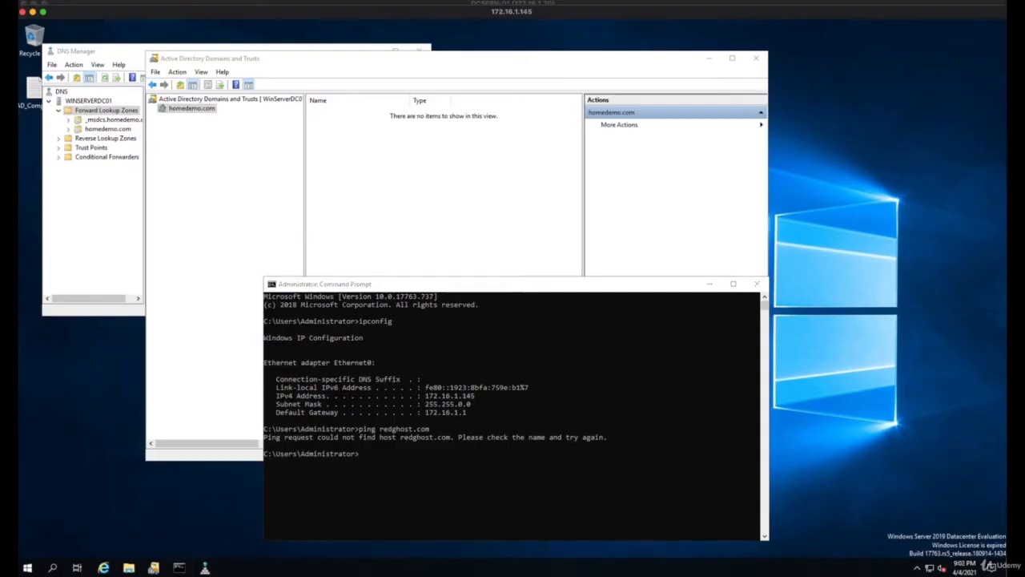
click(197, 120)
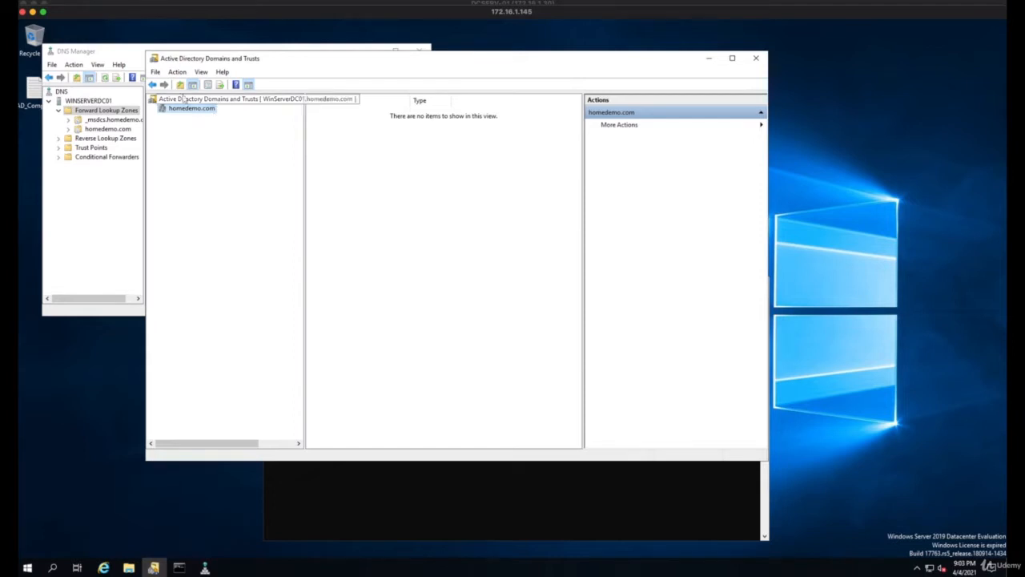
click(303, 3)
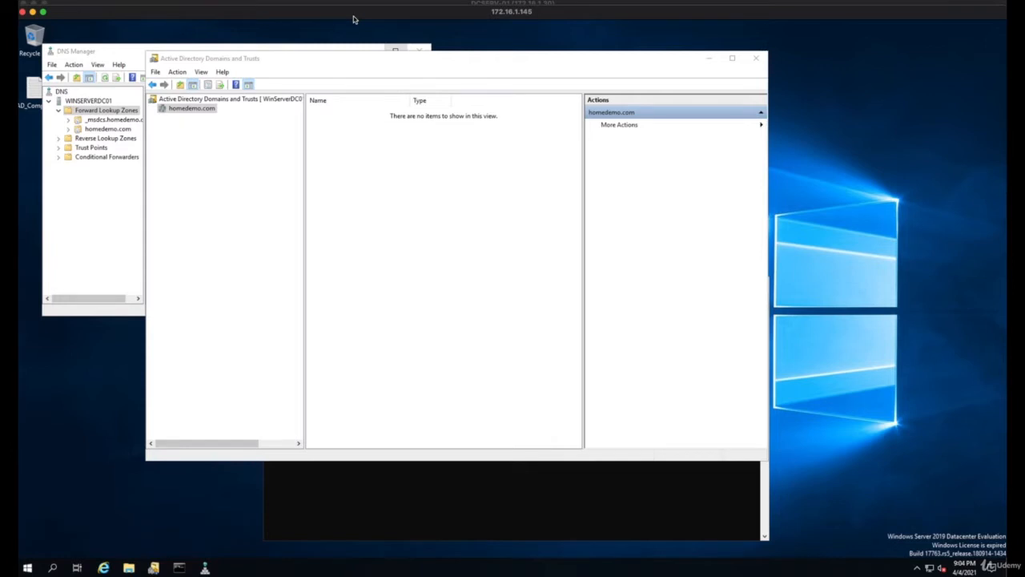
click(221, 153)
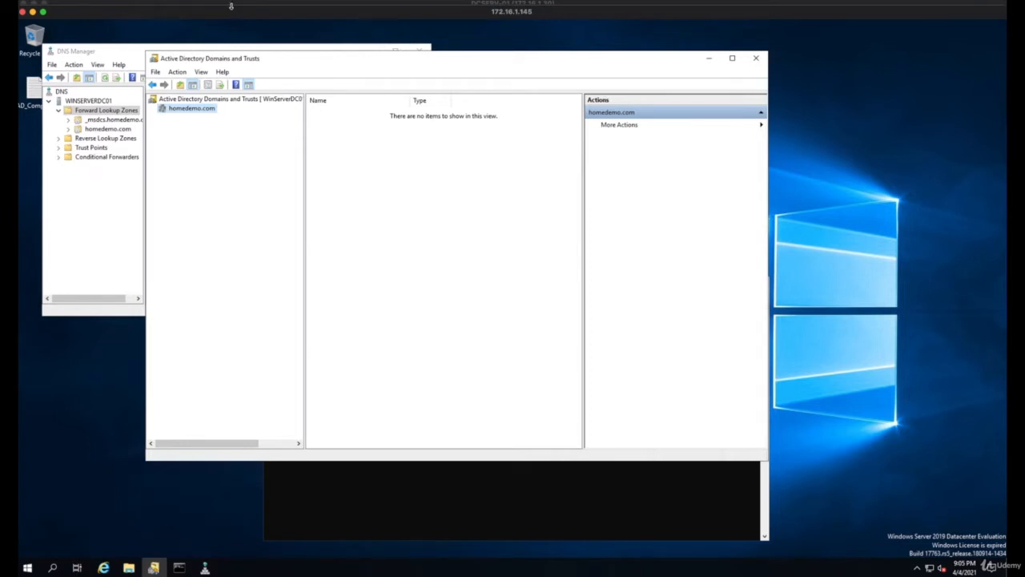
click(215, 4)
click(293, 176)
Examine the IPv4 address in the homedemo.com server's command prompt and compare it with the DCSERV-01 session's address
click(360, 478)
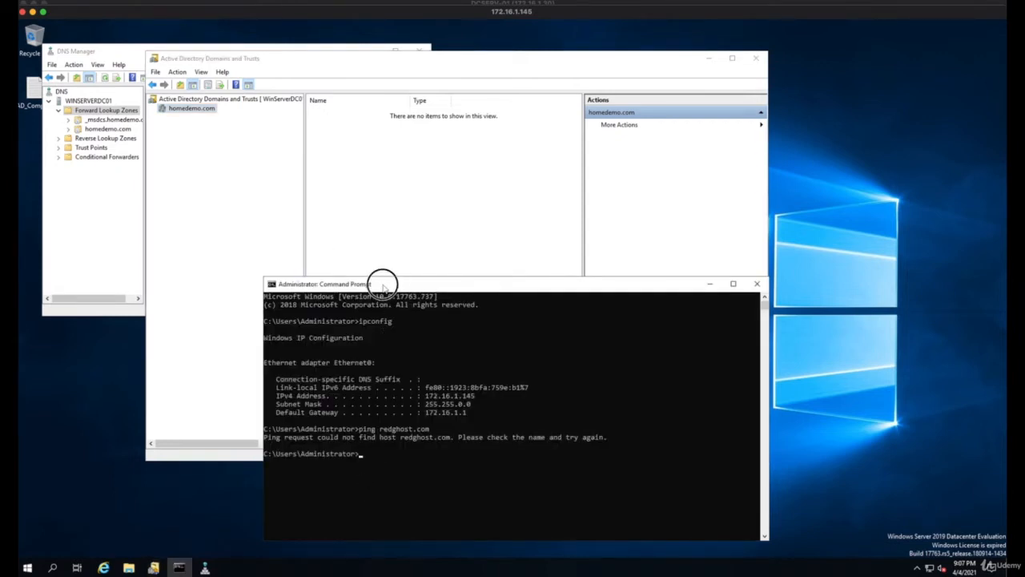
drag(385, 282, 339, 269)
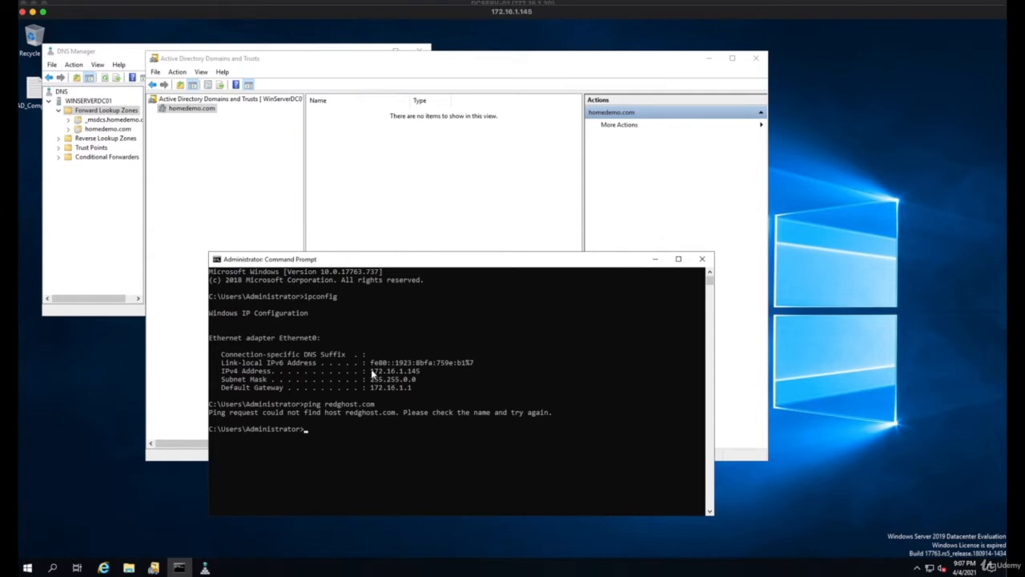
drag(371, 371, 421, 373)
click(337, 3)
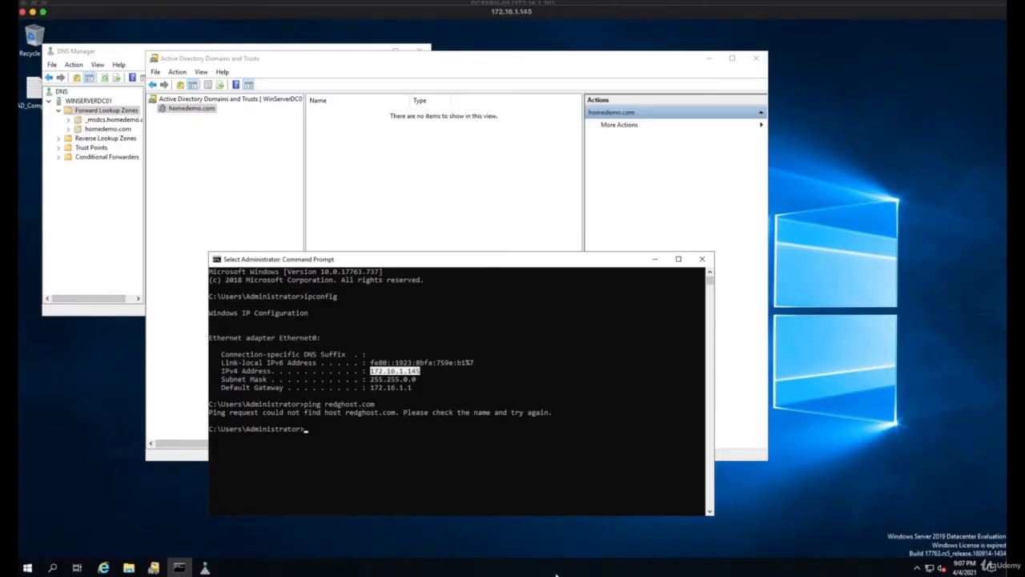
Return to the homedemo.com server's session and ping 172.16.1.30 from its command prompt
click(551, 566)
key(Up)
key(Up)
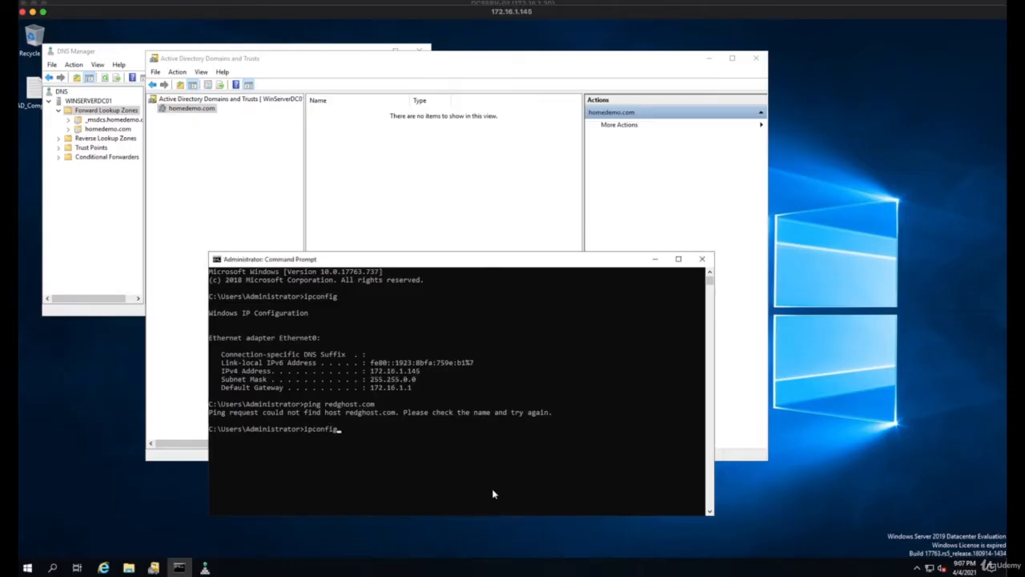
key(BackSpace)
key(BackSpace)
key(BackSpace)
key(BackSpace)
key(BackSpace)
key(BackSpace)
key(BackSpace)
key(BackSpace)
text(ping)
key(BackSpace)
key(BackSpace)
key(BackSpace)
key(BackSpace)
key(BackSpace)
text(ping 172.16.1.30)
key(Return)
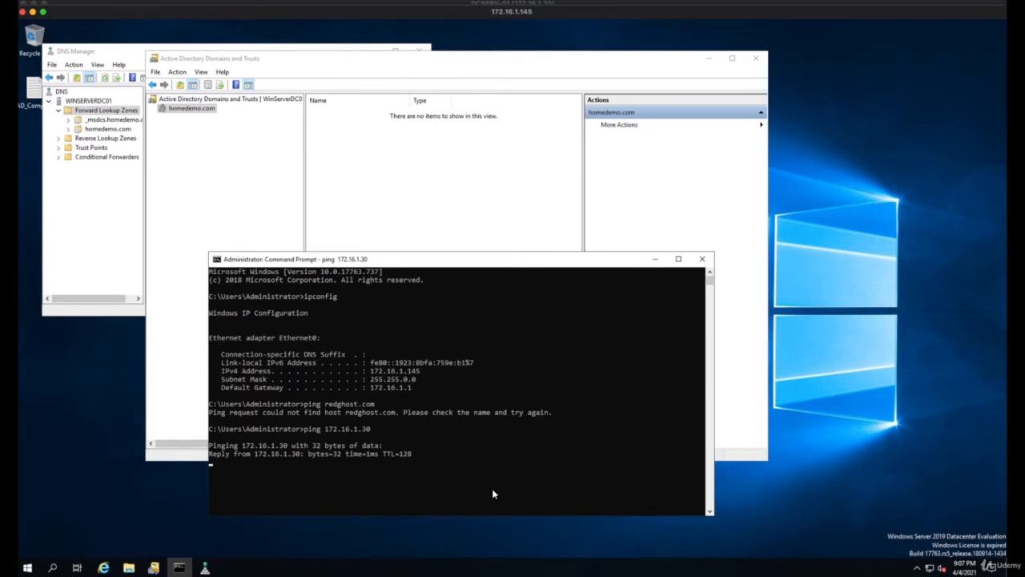
Switch to the DCSERV-01 session and ping 172.16.1.145 from its command prompt
click(304, 4)
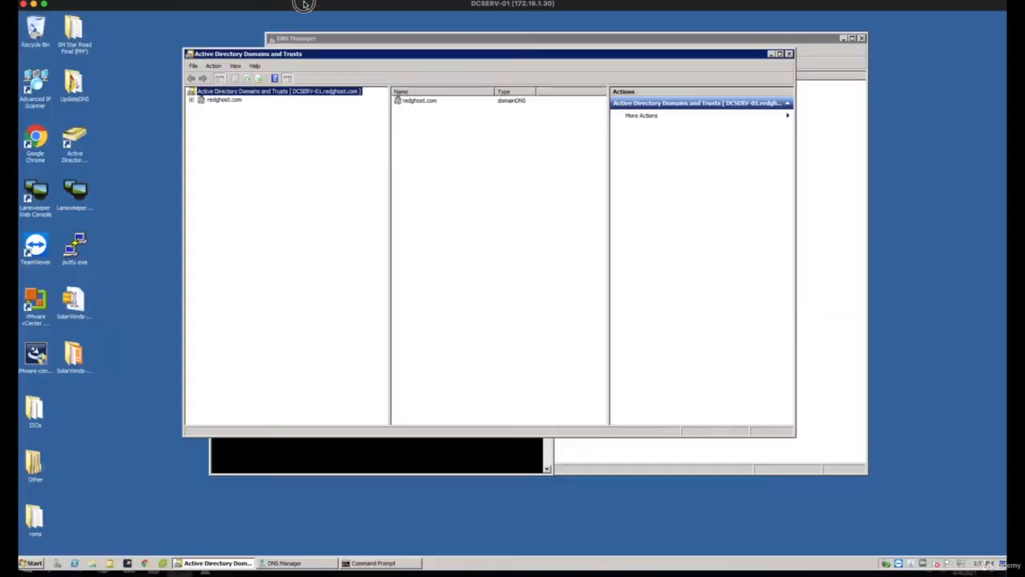
click(341, 465)
text(pi)
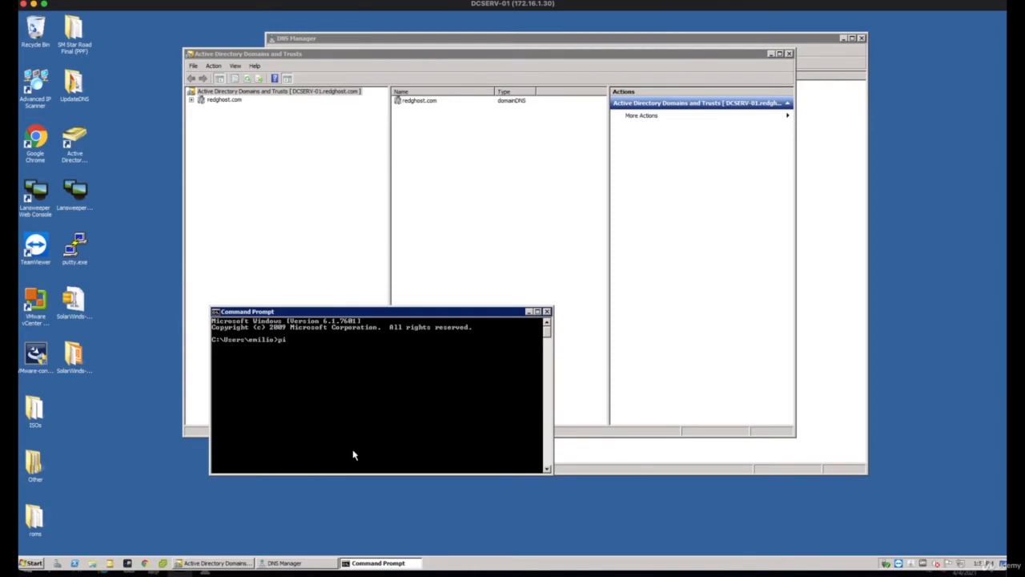
text(ng 172.16.1.145)
key(Return)
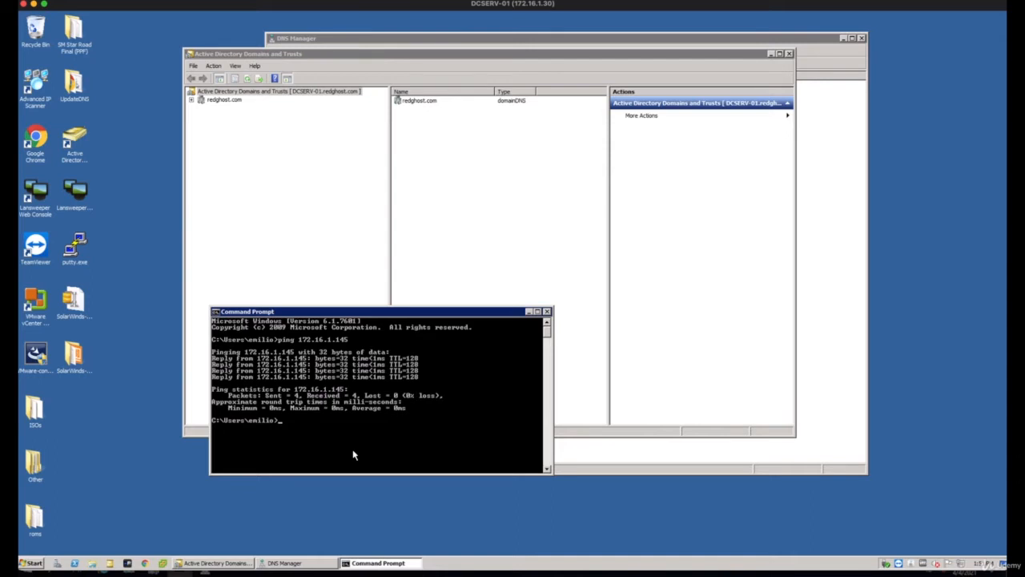
Ping homedemo.com from DCSERV-01, interrupt the running ping, and return to a clean prompt line
key(Up)
key(BackSpace)
key(BackSpace)
key(BackSpace)
key(BackSpace)
key(BackSpace)
key(BackSpace)
key(BackSpace)
key(BackSpace)
key(BackSpace)
key(BackSpace)
key(BackSpace)
text(honedemo.com)
key(Return)
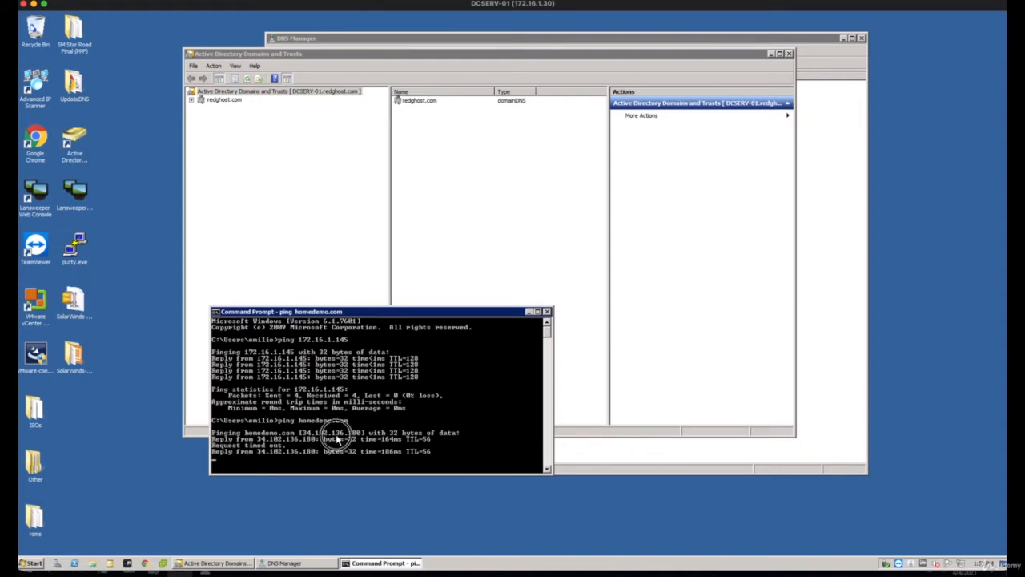
key(ctrl+c)
key(ctrl+z)
key(ctrl+z)
key(ctrl+z)
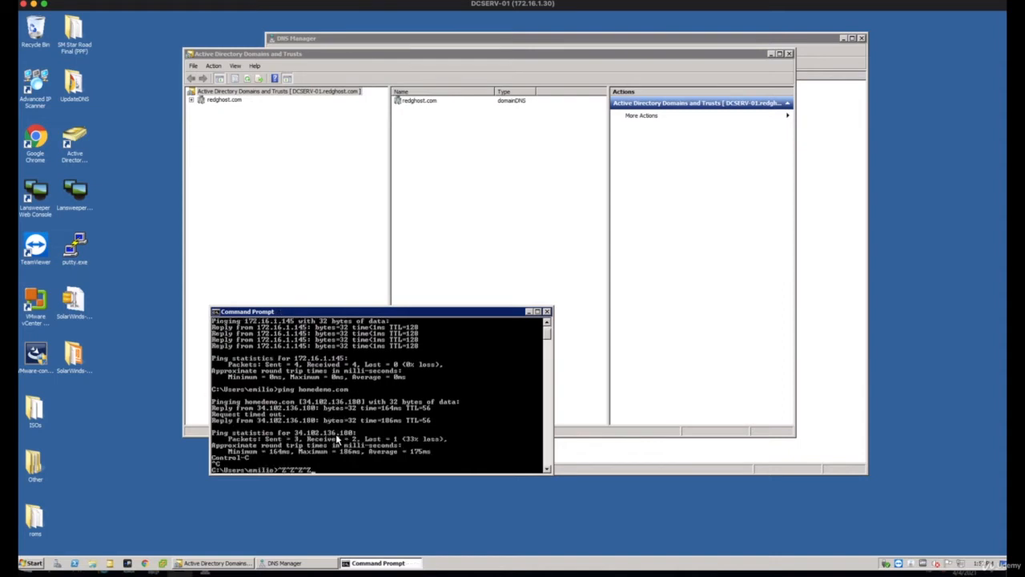
key(Return)
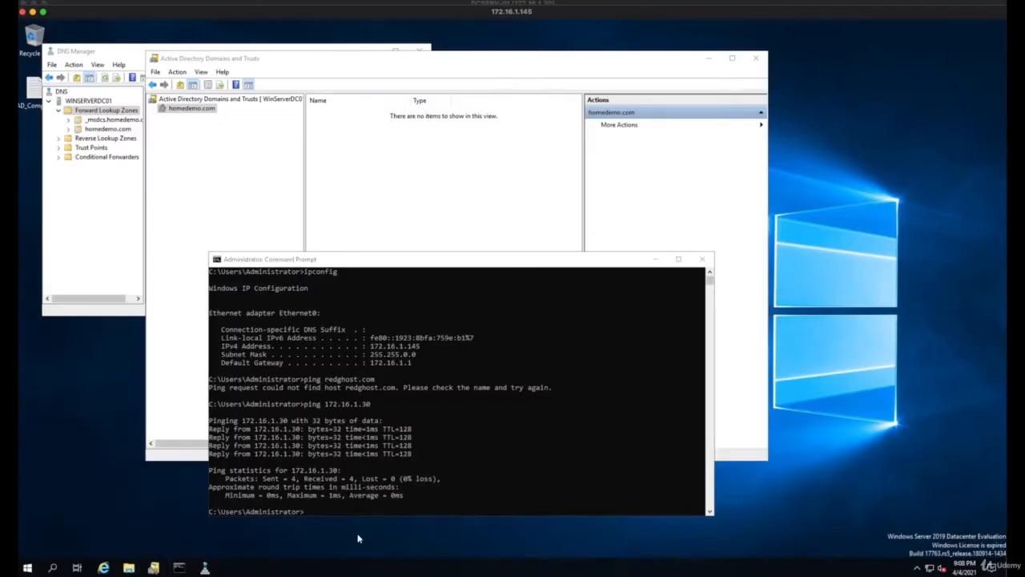
Switch to the 172.16.1.145 server, ping redghost.com from its command prompt, and interrupt the ping
click(350, 484)
text(pi)
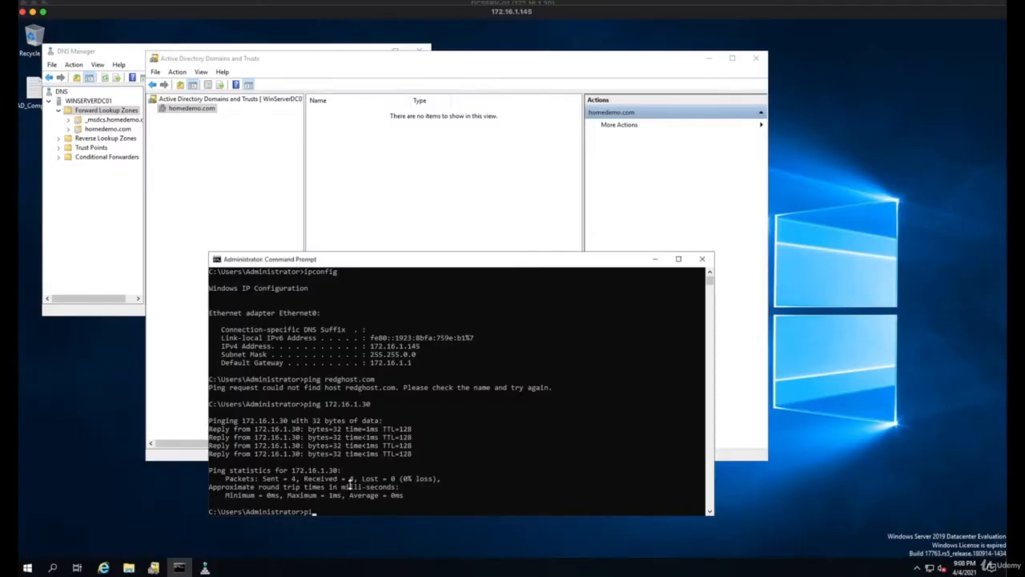
text(ng redghost.com)
key(Return)
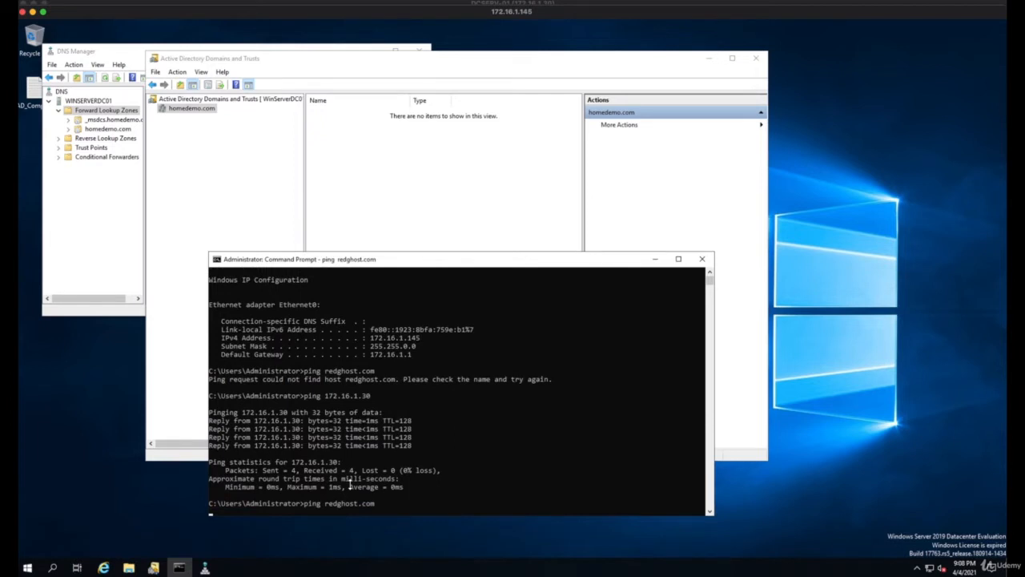
key(ctrl+c)
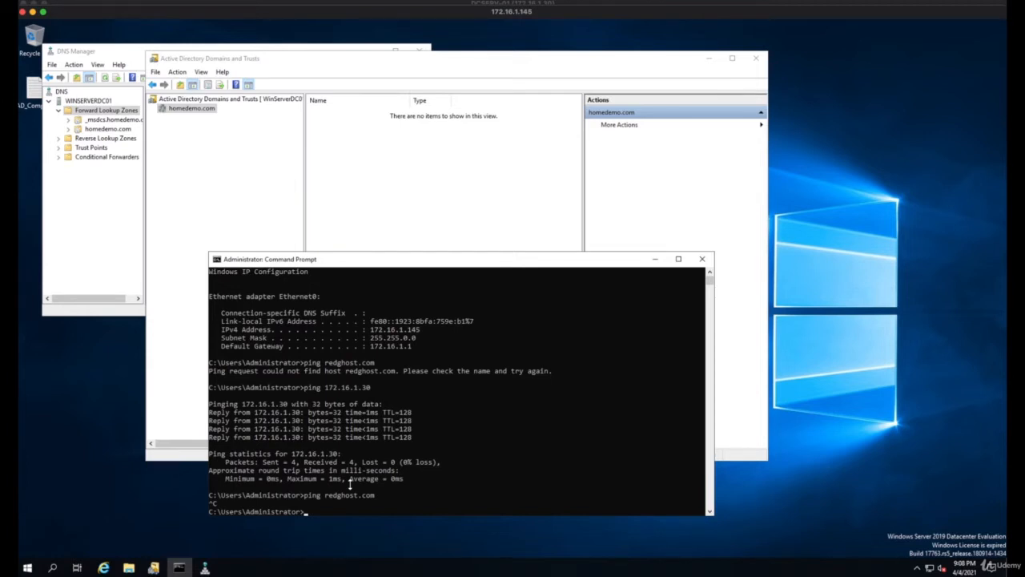
Bring DNS Manager to the front on the homedemo.com server, enlarge its window, and widen the console tree
click(251, 223)
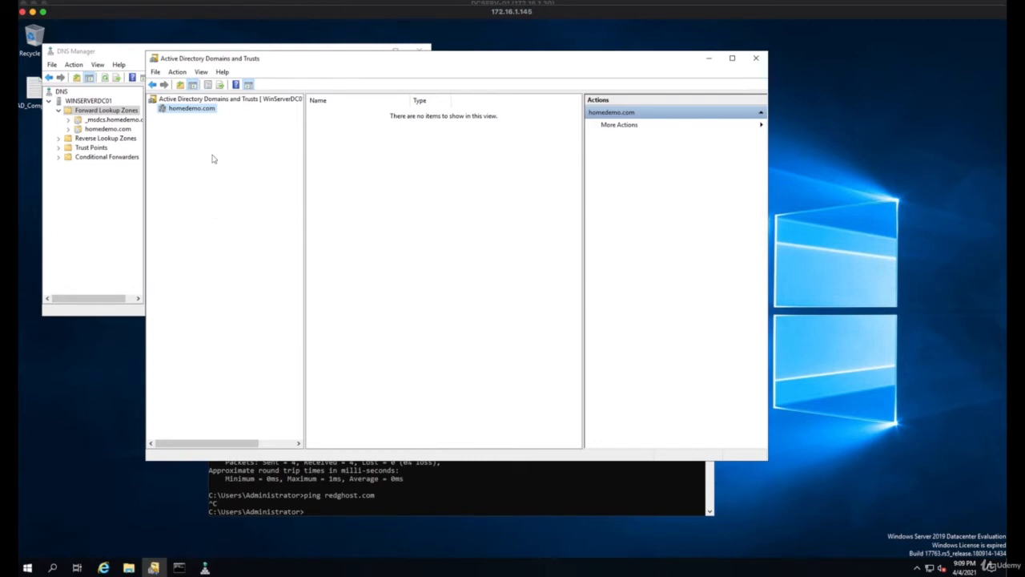
drag(112, 50, 159, 42)
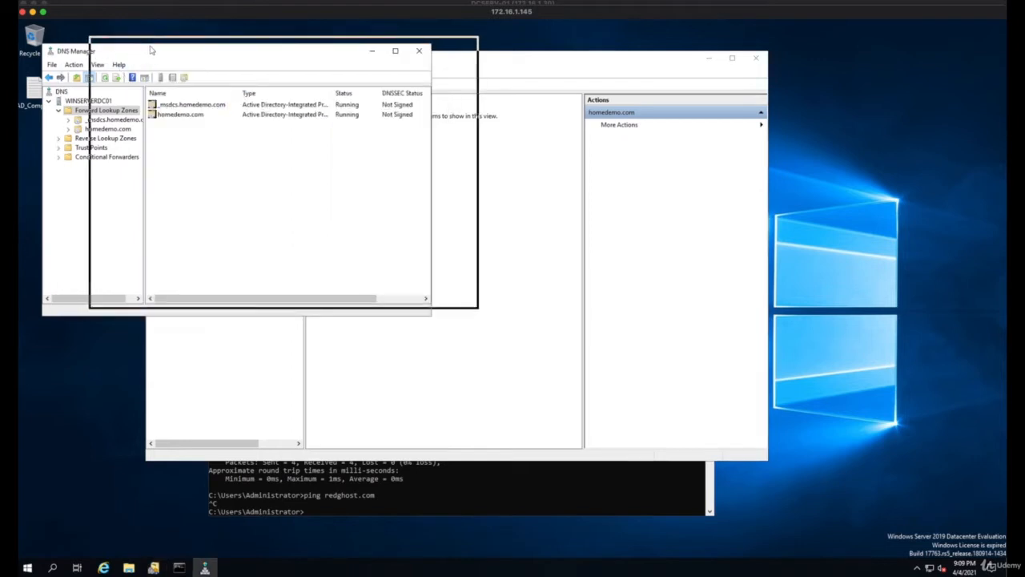
drag(478, 308, 773, 478)
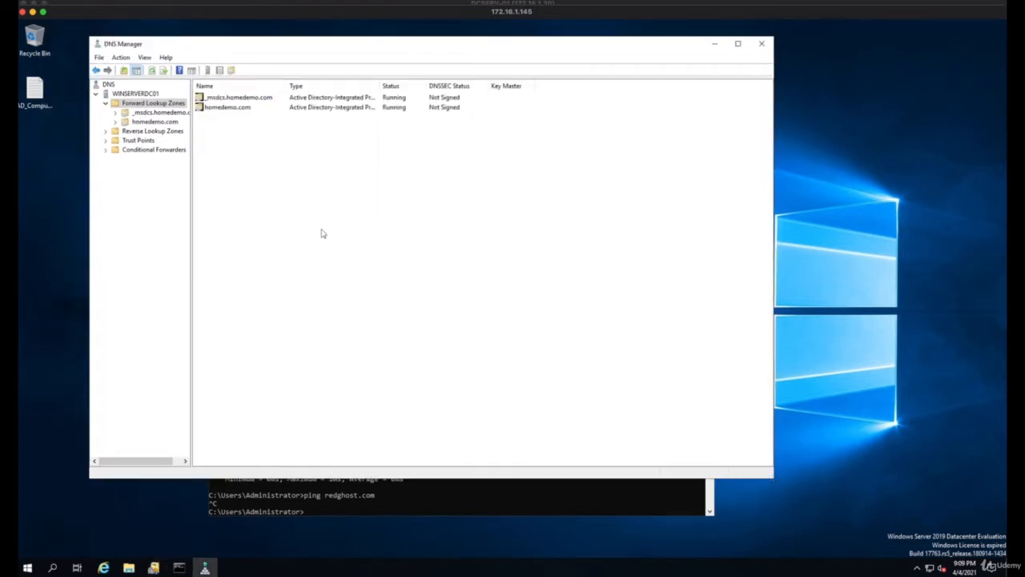
mouse_move(193, 211)
mouse_down()
mouse_move(237, 211)
mouse_move(211, 211)
mouse_up()
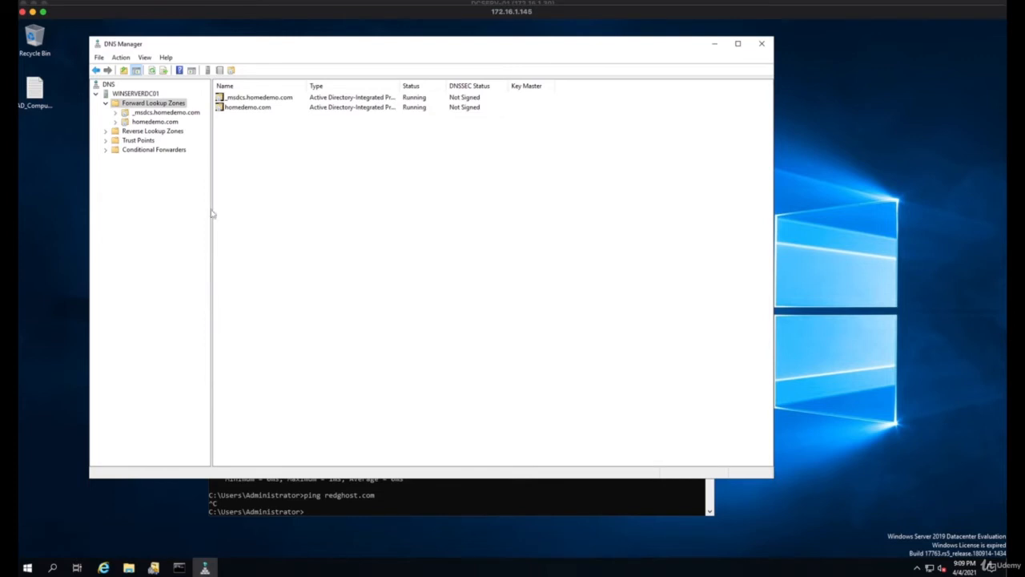
click(174, 46)
drag(175, 47, 179, 56)
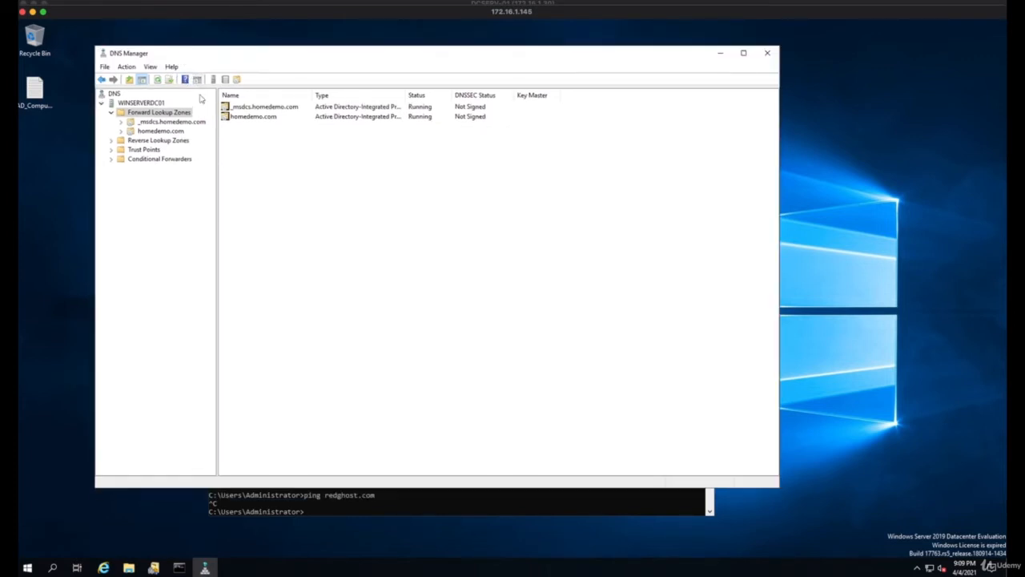
Open the properties of the homedemo.com forward lookup zone and enable Allow zone transfers
click(159, 131)
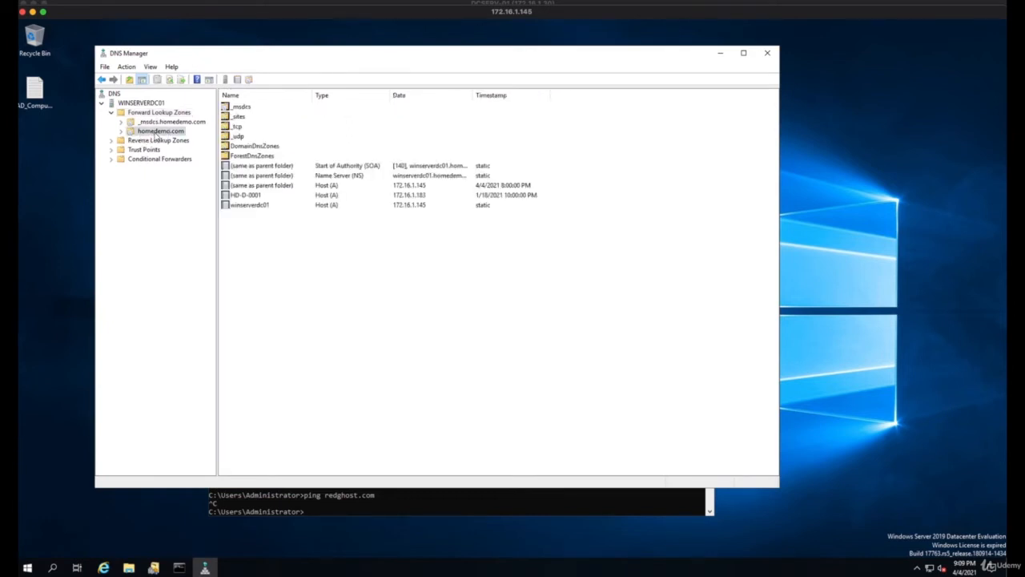
right_click(156, 136)
click(217, 314)
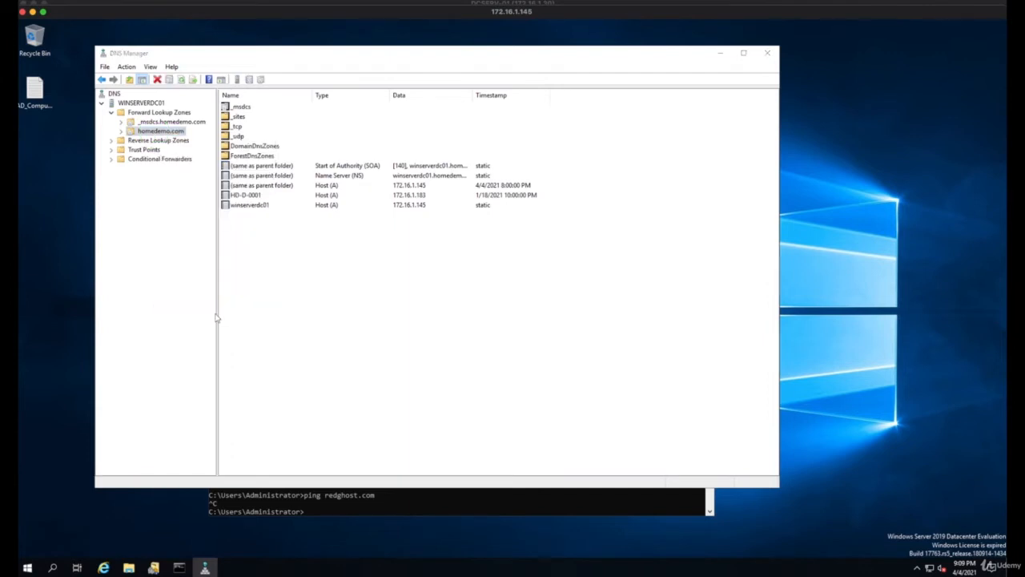
drag(484, 173, 393, 152)
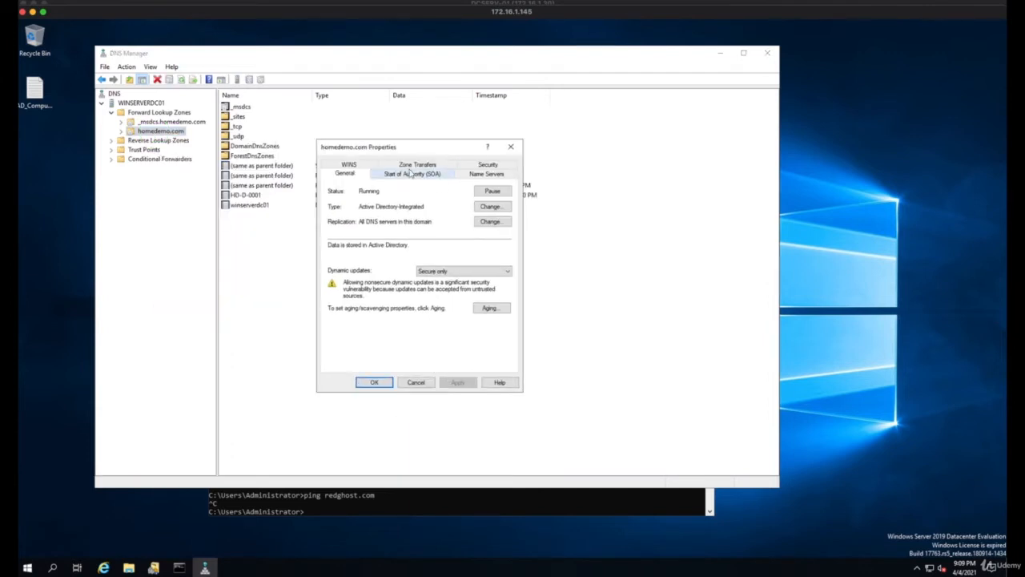
click(418, 165)
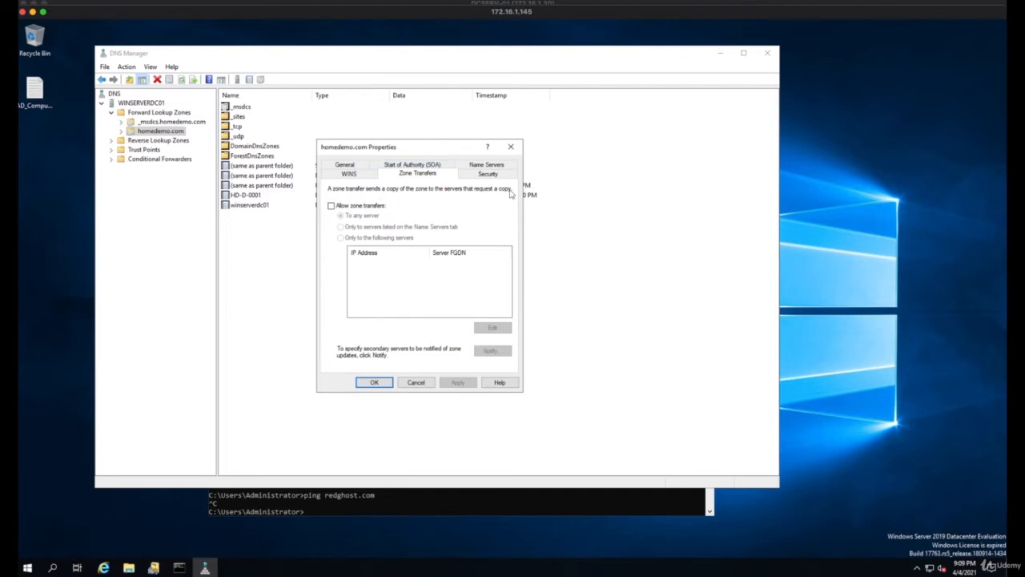
click(331, 206)
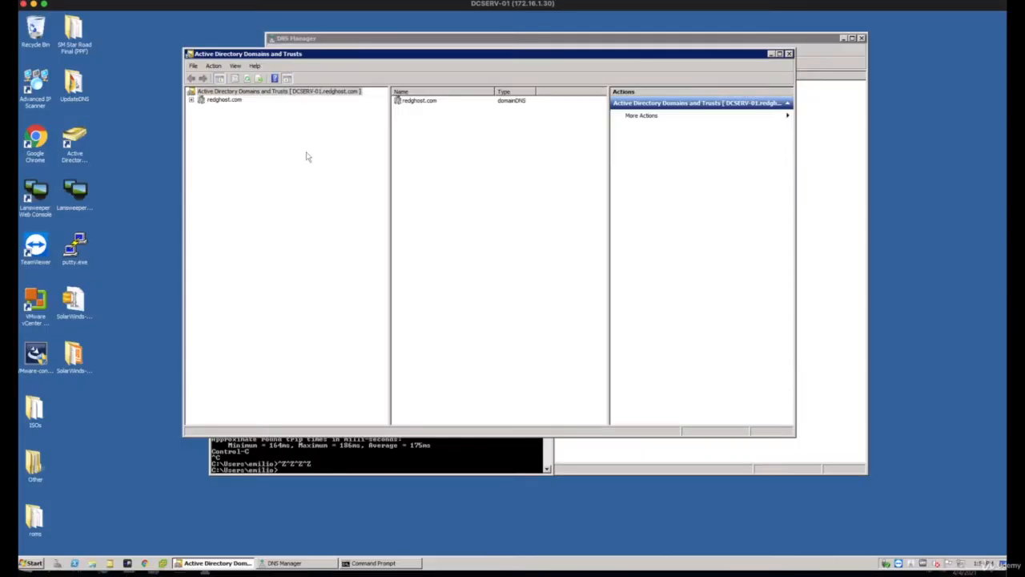
Bring DNS Manager to the front on DCSERV-01 and open the properties of the redghost.com forward lookup zone
click(192, 100)
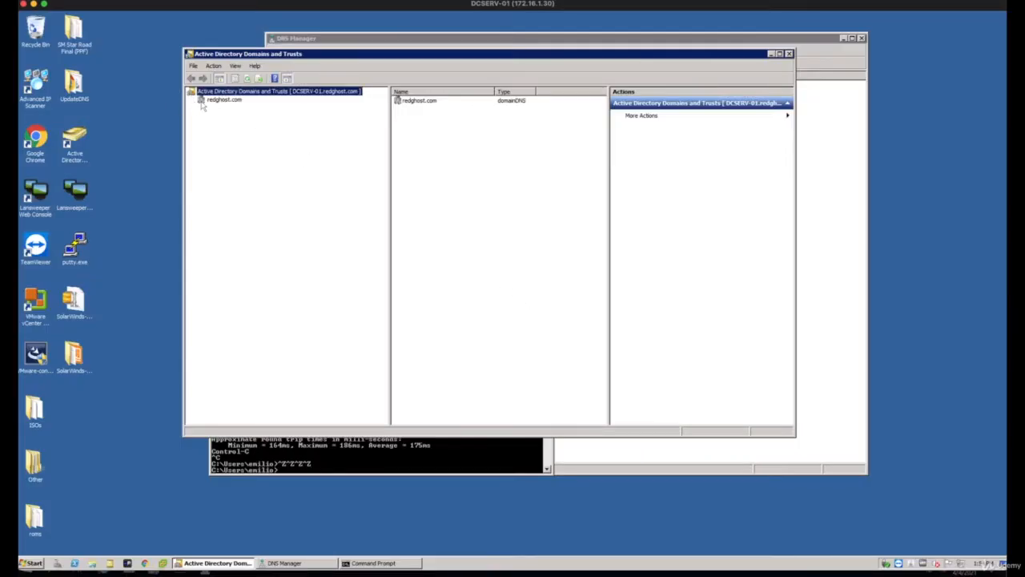
click(297, 40)
drag(320, 43, 203, 37)
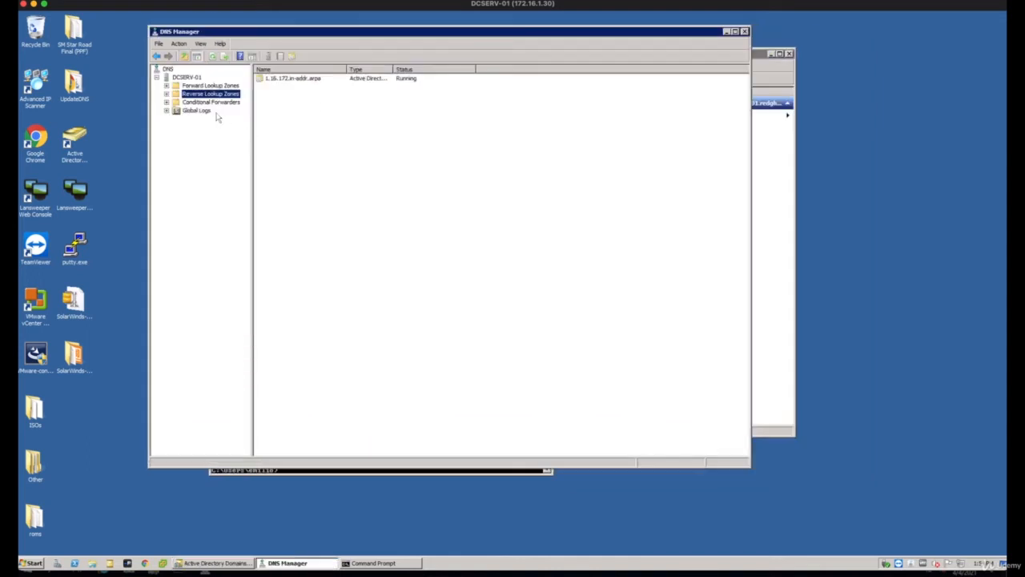
double_click(207, 85)
right_click(200, 102)
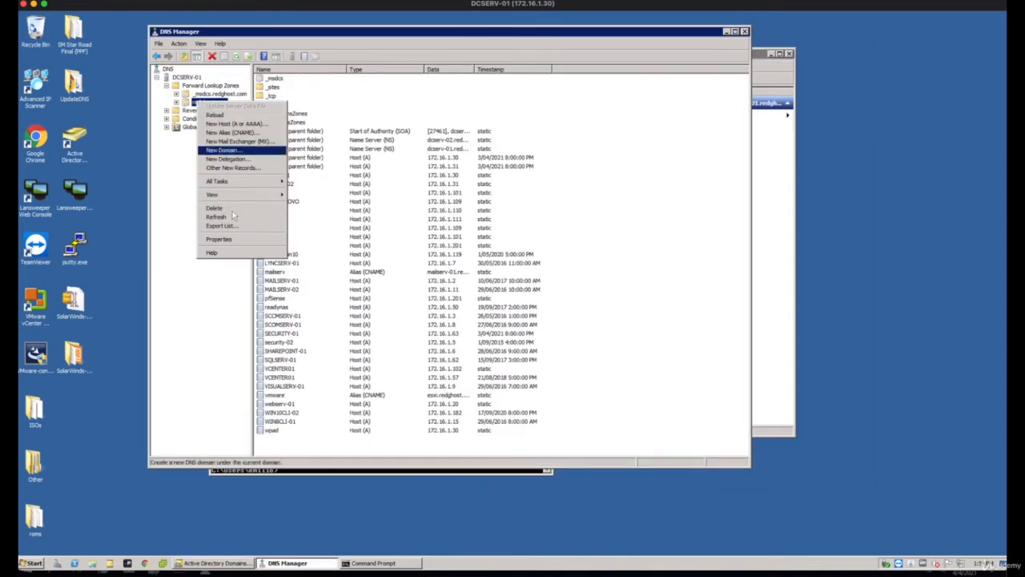
click(232, 239)
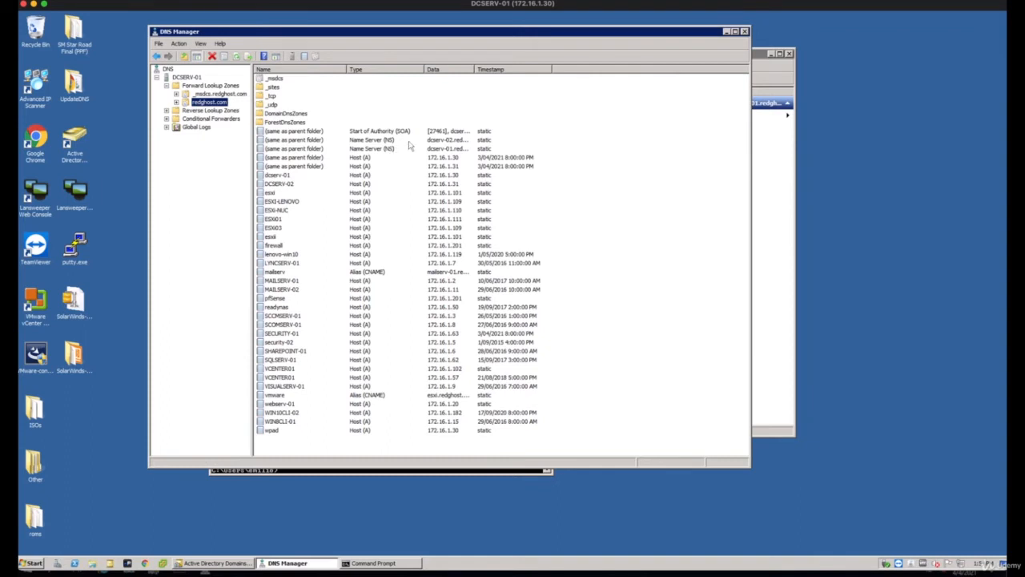
Allow zone transfers to any server for the redghost.com zone and apply the setting
drag(400, 124, 359, 115)
click(393, 133)
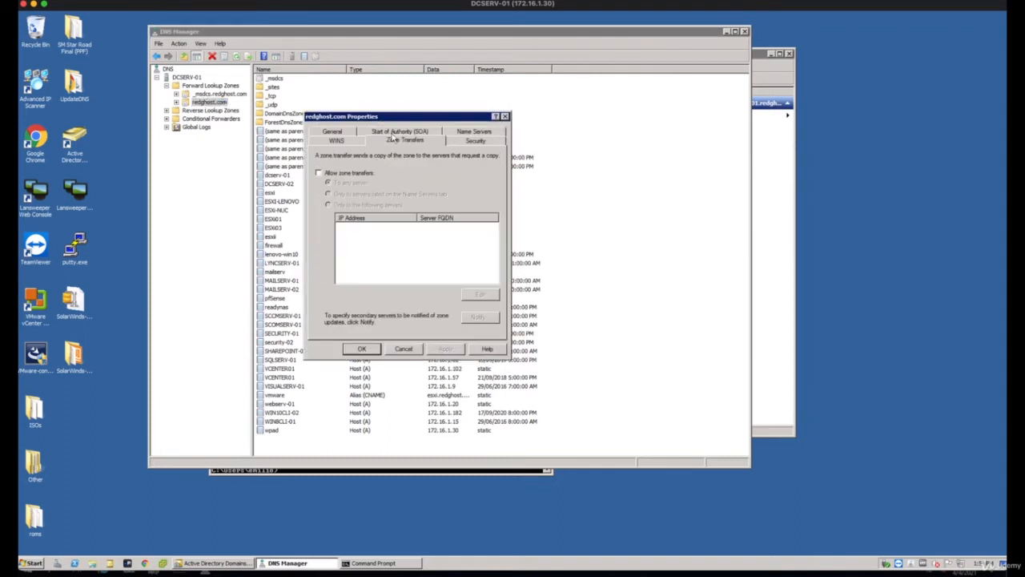
click(326, 173)
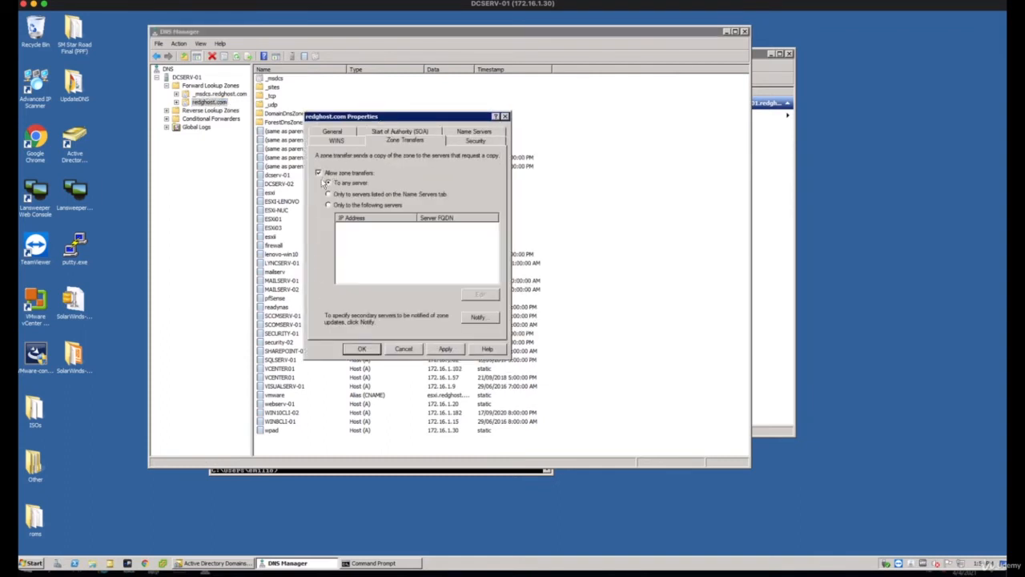
click(445, 350)
click(362, 349)
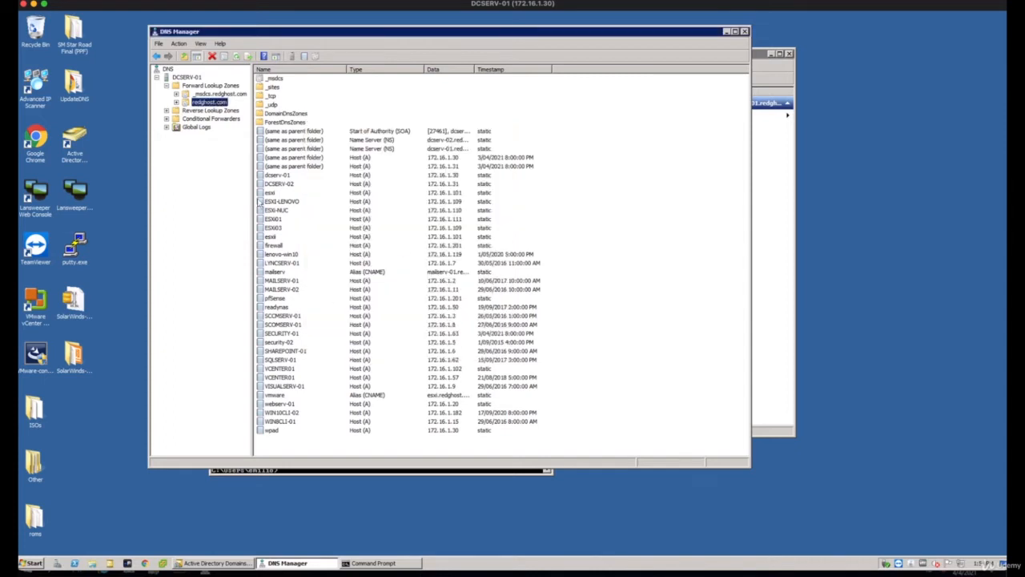
Start a new forward lookup zone on DCSERV-01 as a secondary zone named homedemo.com
right_click(206, 87)
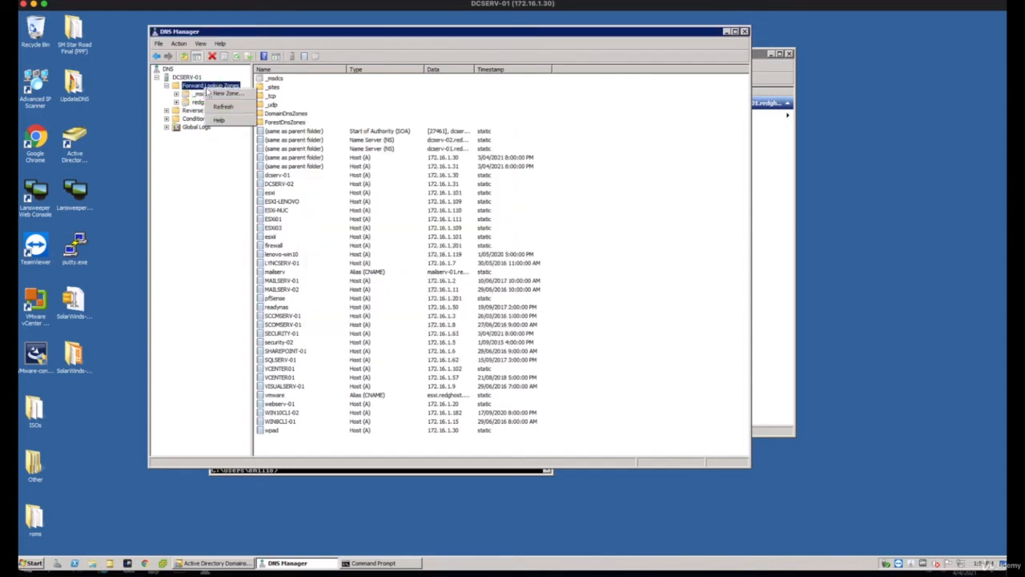
click(222, 94)
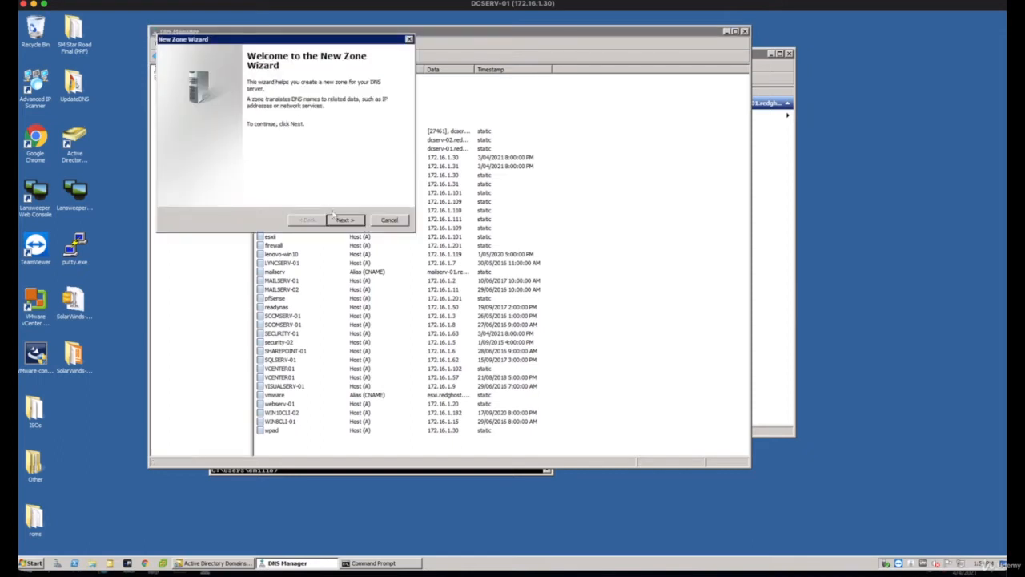
click(346, 220)
drag(265, 41, 342, 75)
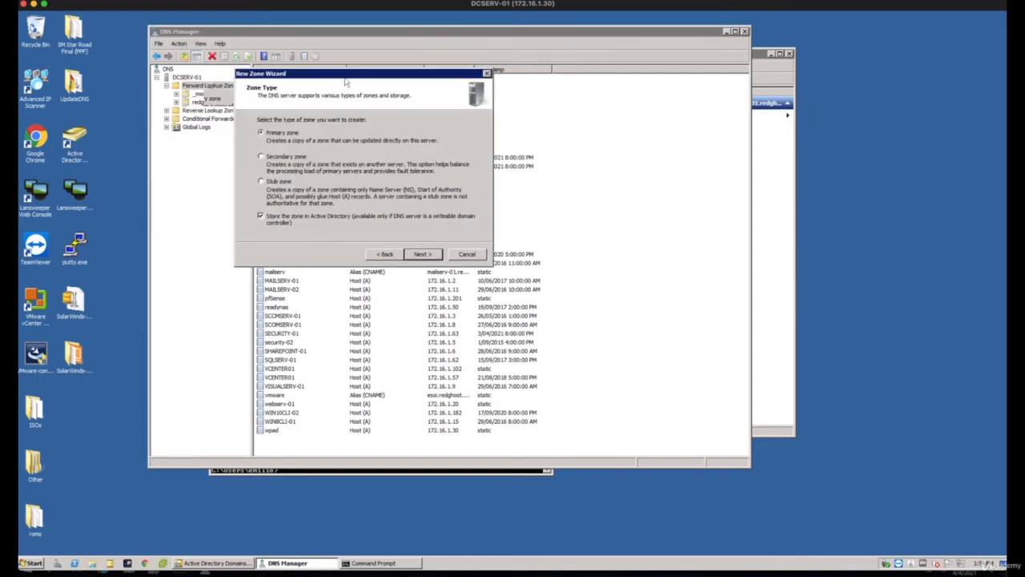
click(260, 158)
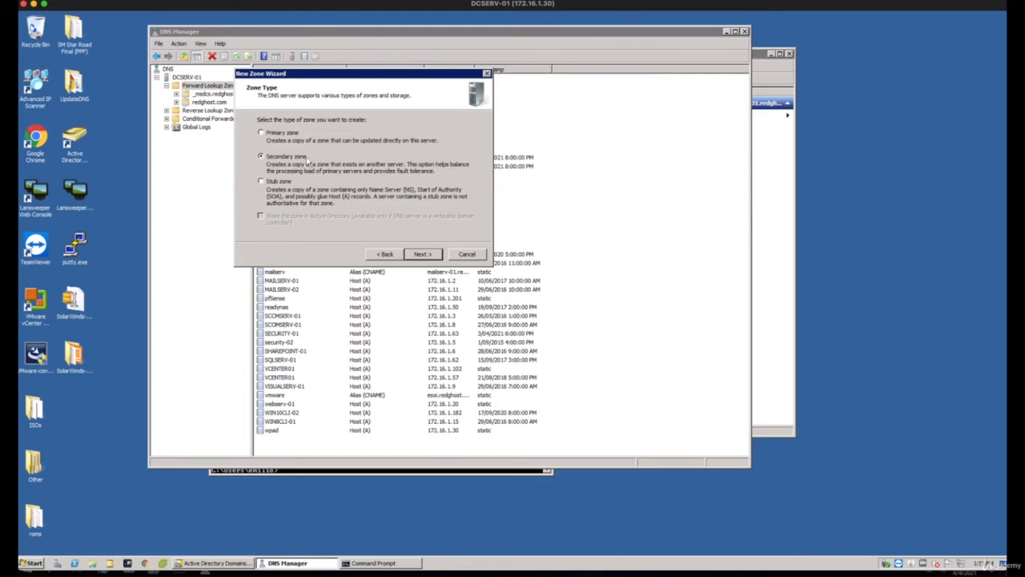
click(423, 254)
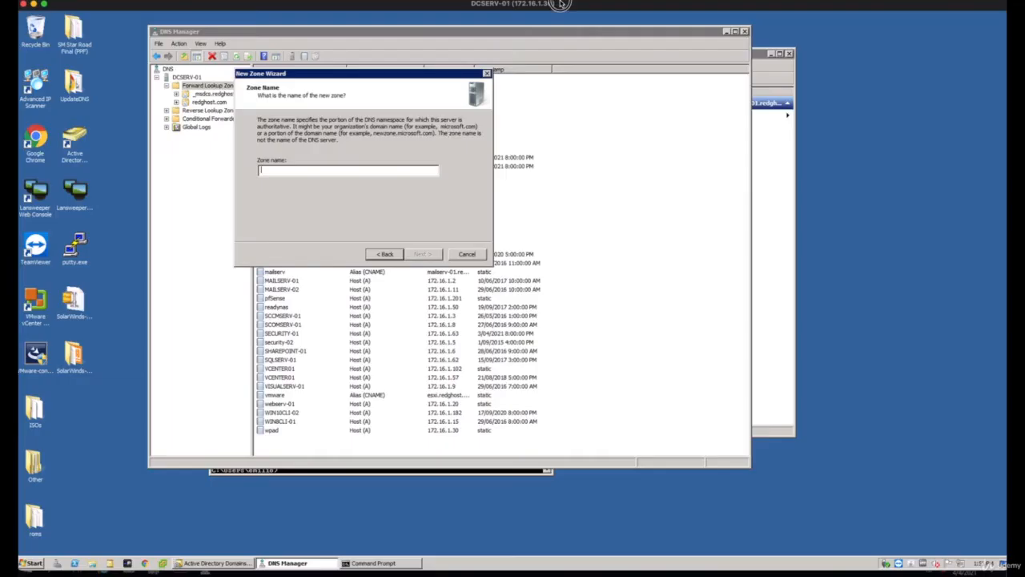
click(287, 169)
text(homedemo.com)
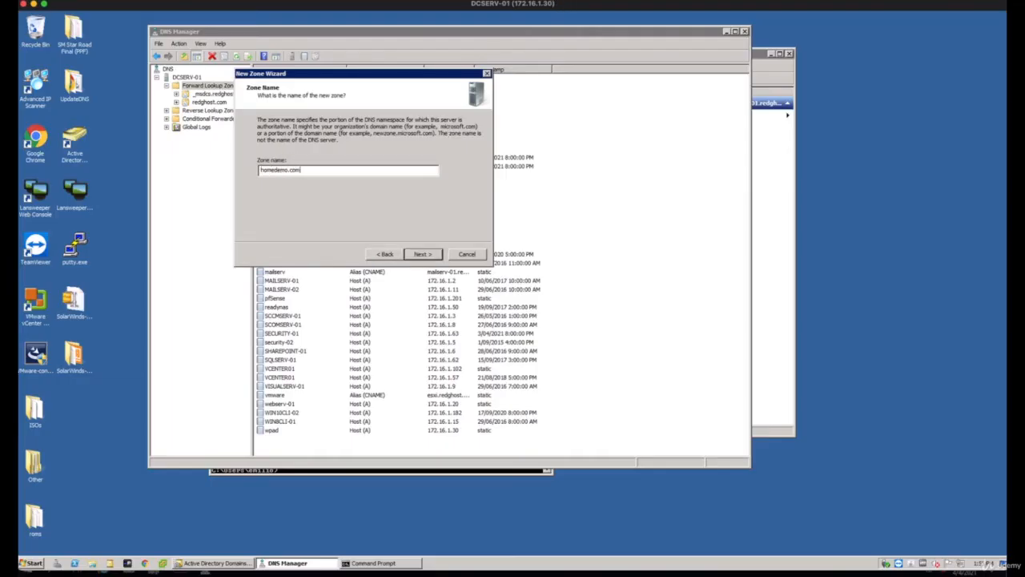
click(423, 254)
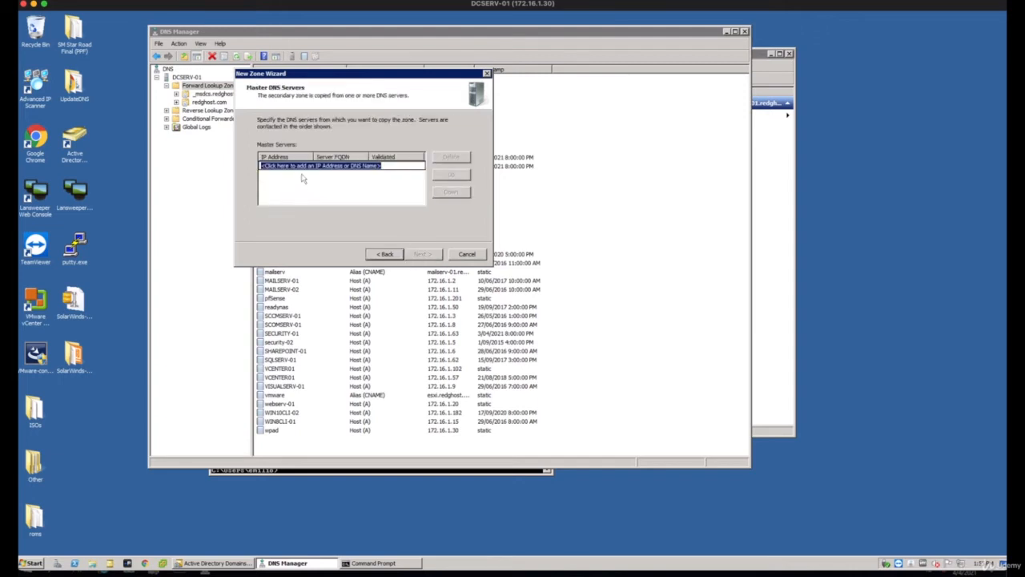
Create the homedemo.com secondary zone with 172.16.1.145 as its master DNS server, and open the zone to view its records
text(172.16.1.14)
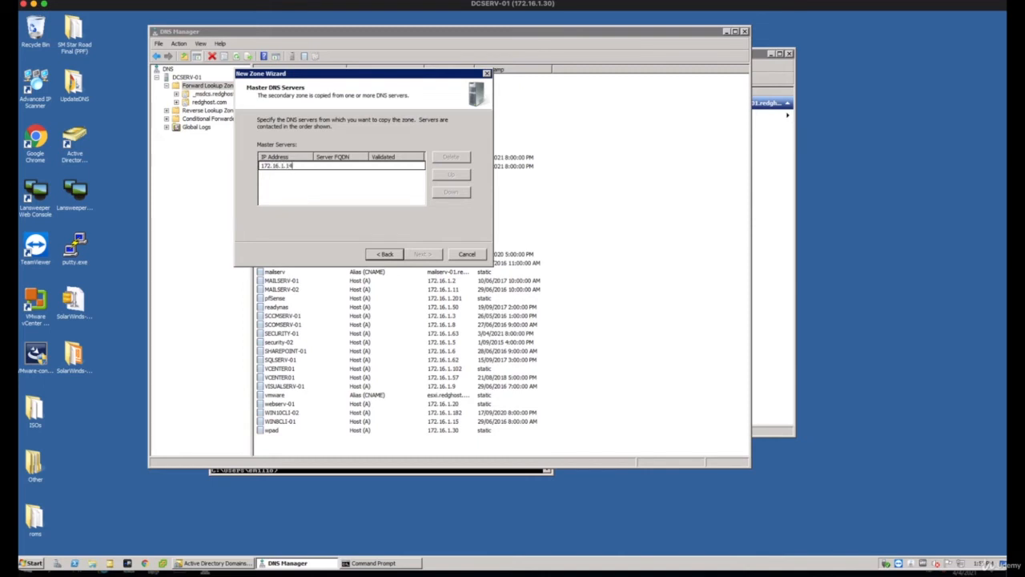
text(5)
key(Return)
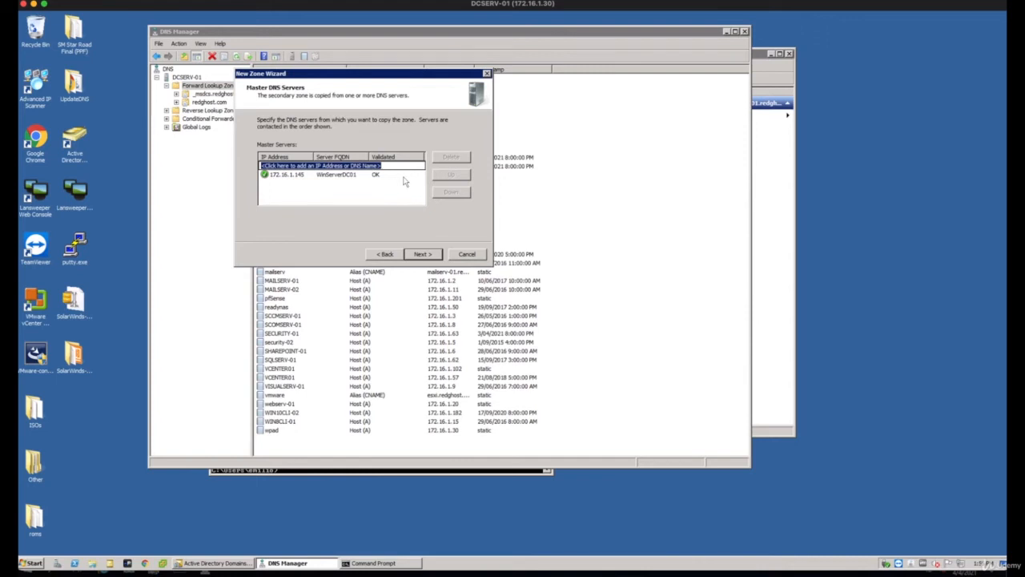
click(430, 257)
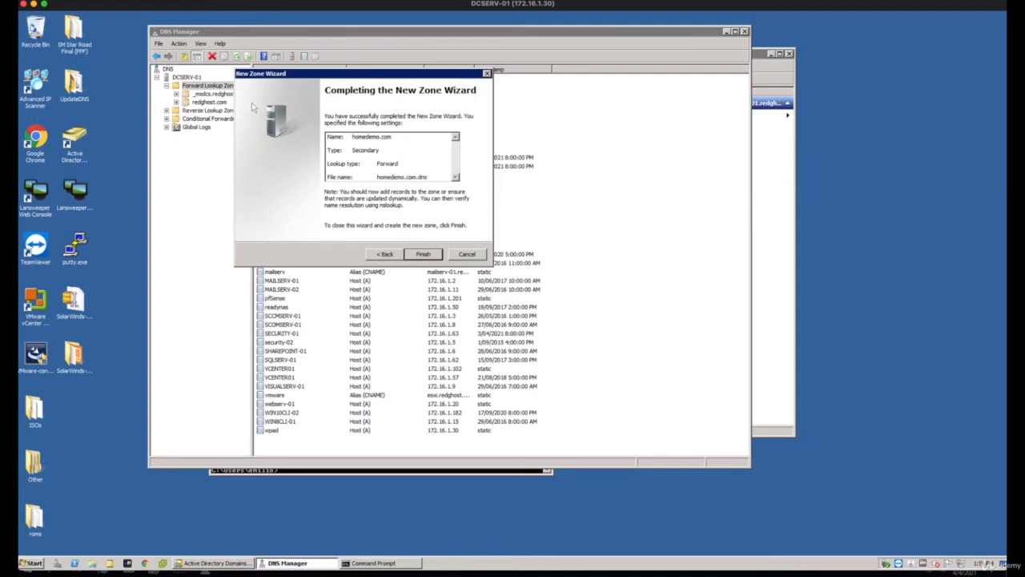
click(427, 255)
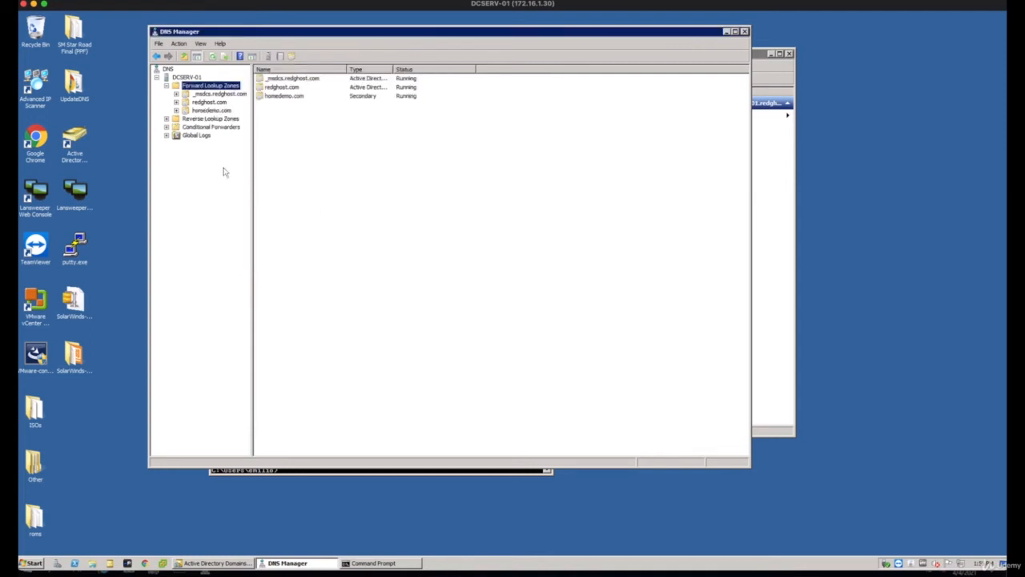
double_click(186, 110)
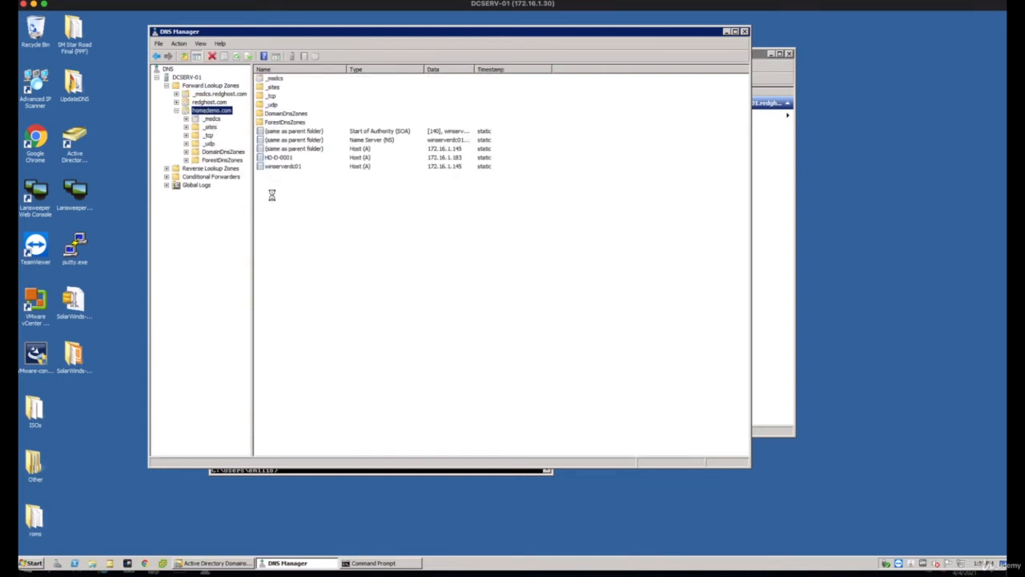
drag(276, 225, 298, 240)
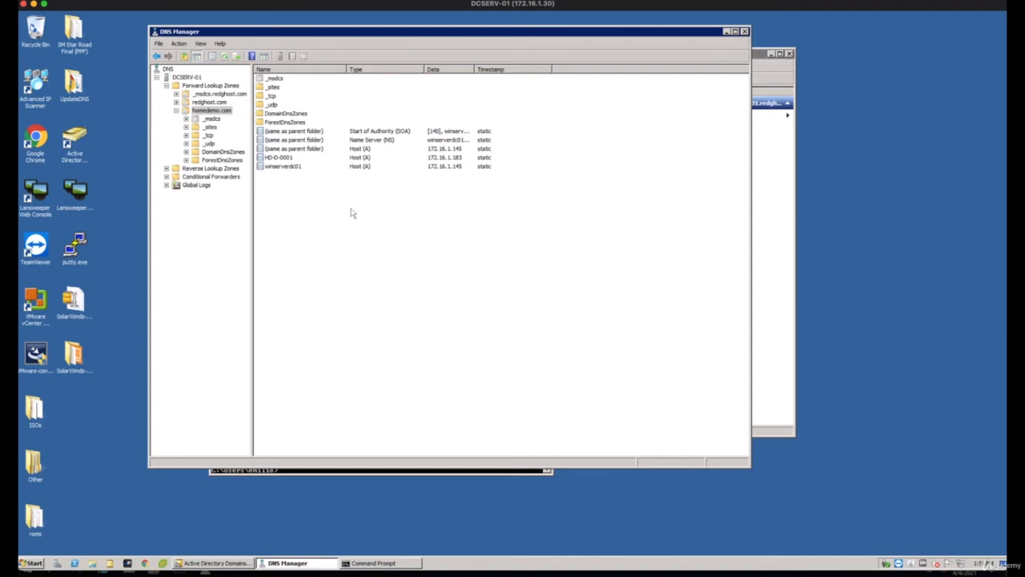
Switch to the 172.16.1.145 server and start a new secondary forward lookup zone named redghost.com
click(458, 574)
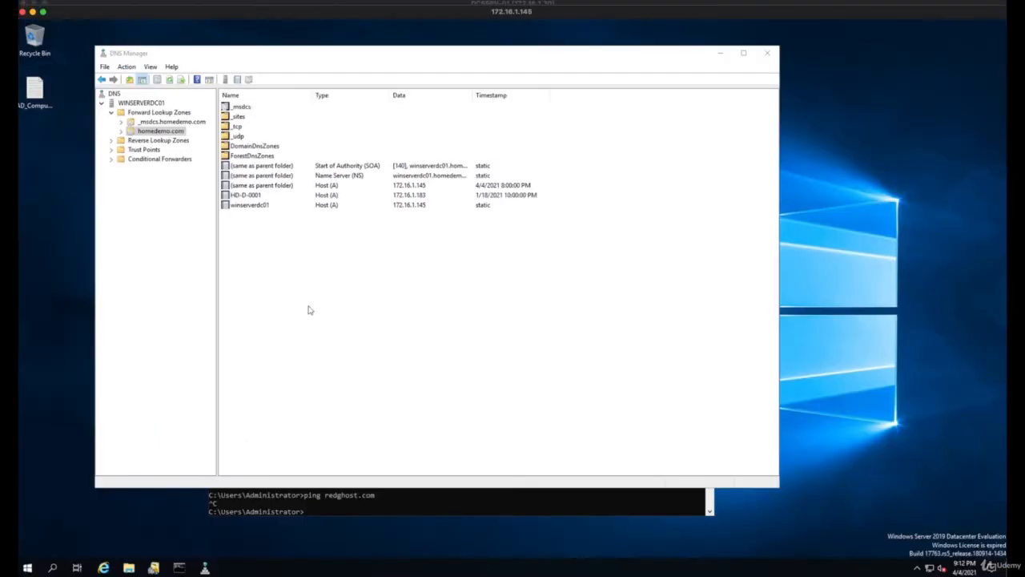
click(161, 114)
right_click(163, 117)
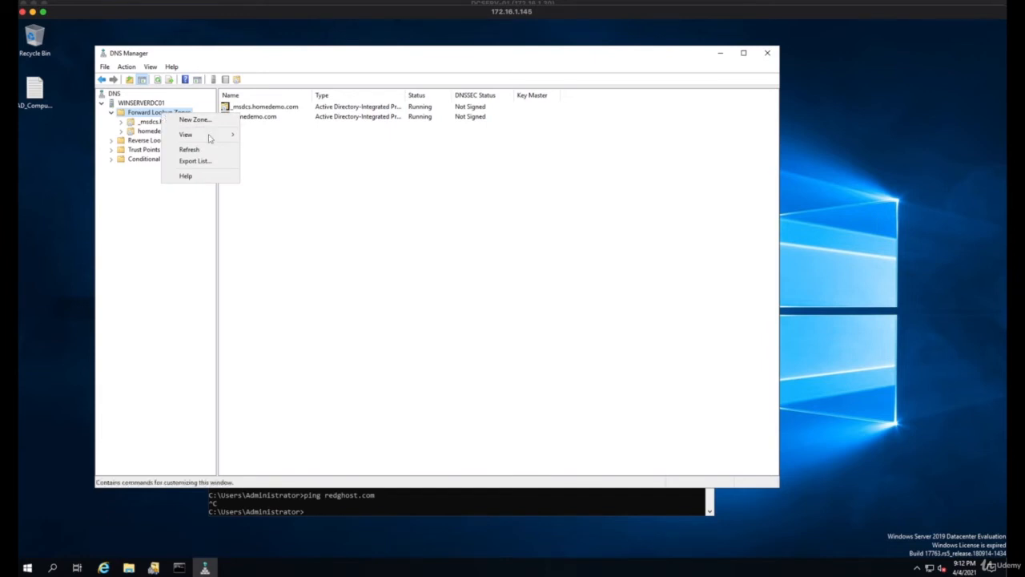
click(201, 121)
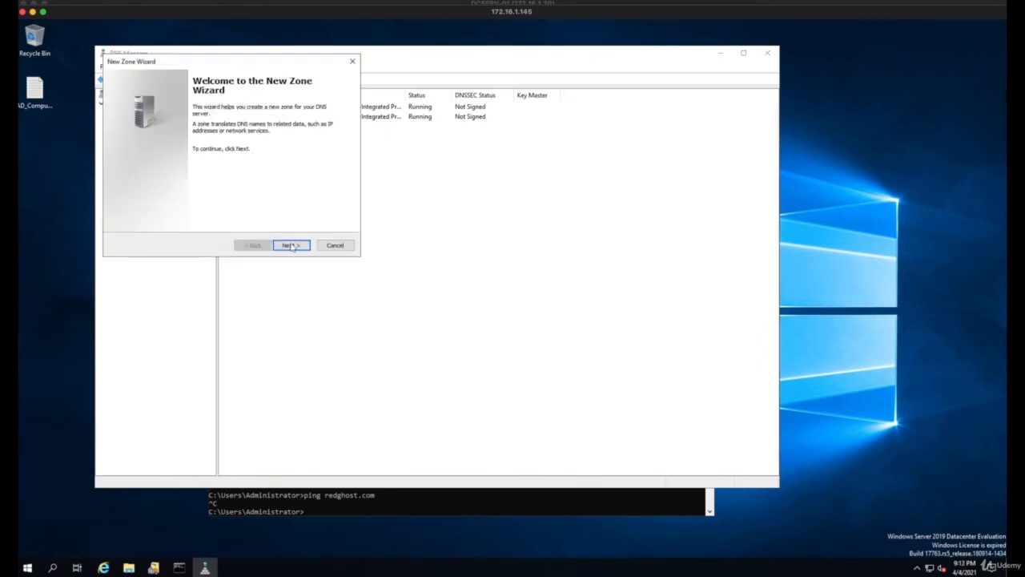
click(291, 246)
drag(230, 63, 406, 98)
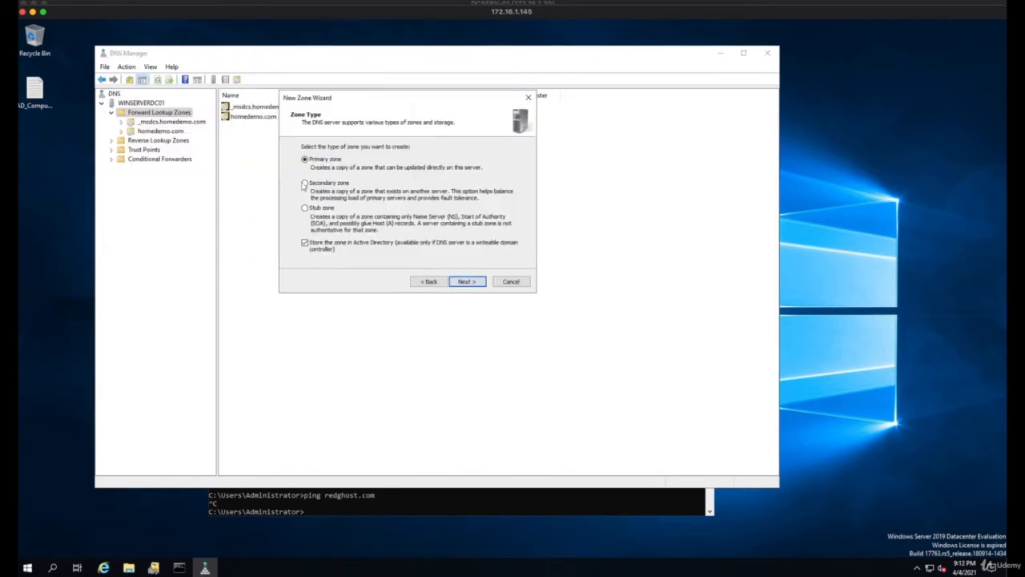
click(304, 183)
click(465, 282)
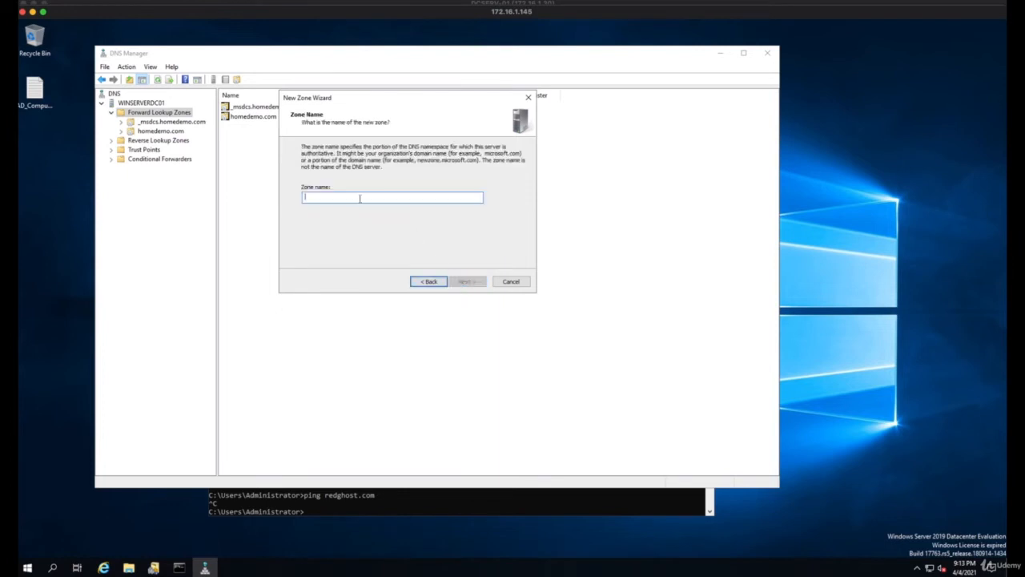
text(redghost.com)
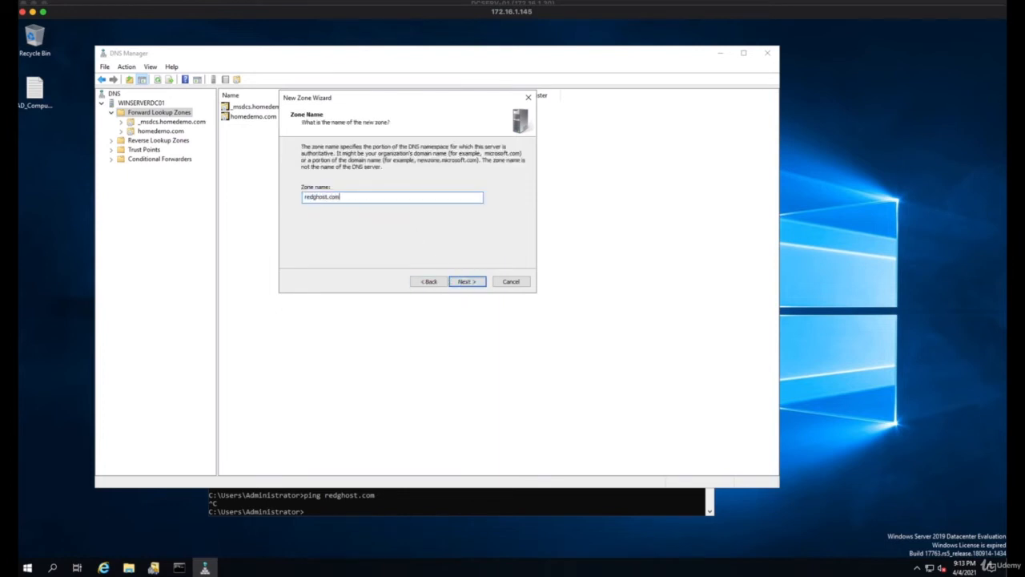
click(465, 282)
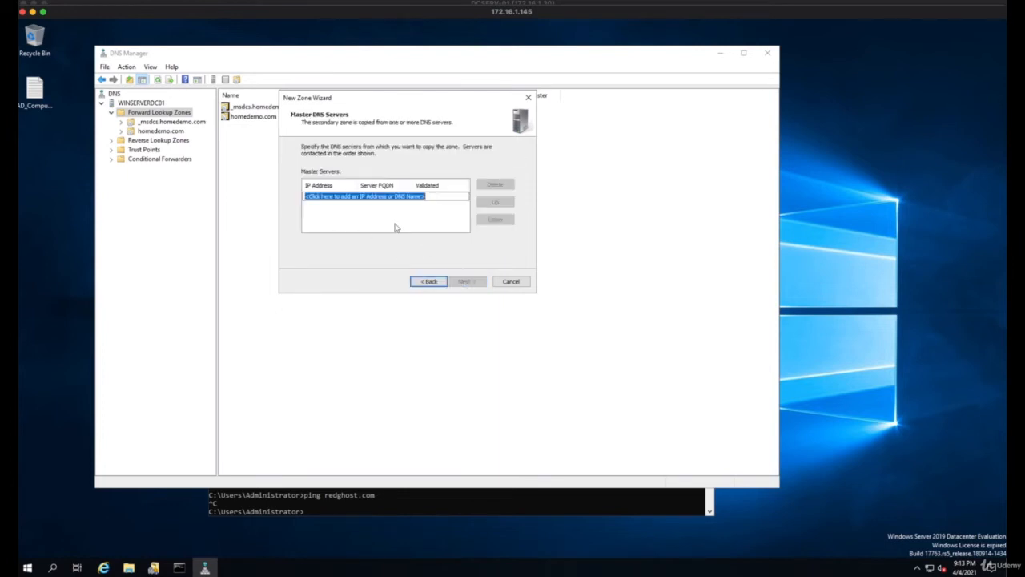
Create the redghost.com secondary zone with 172.16.1.30 as its master DNS server, and expand the zone
text(172.16.1.30)
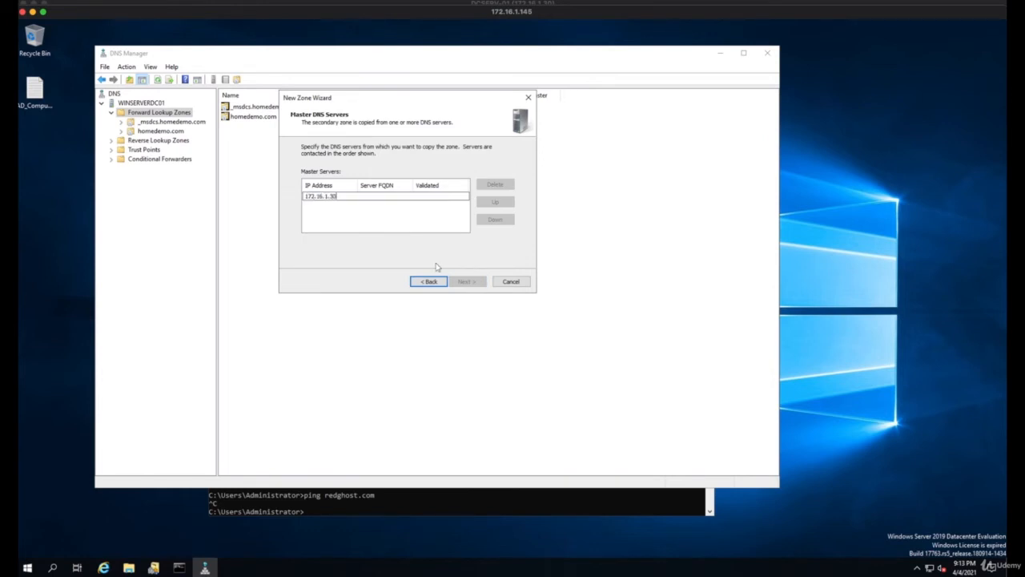
click(358, 218)
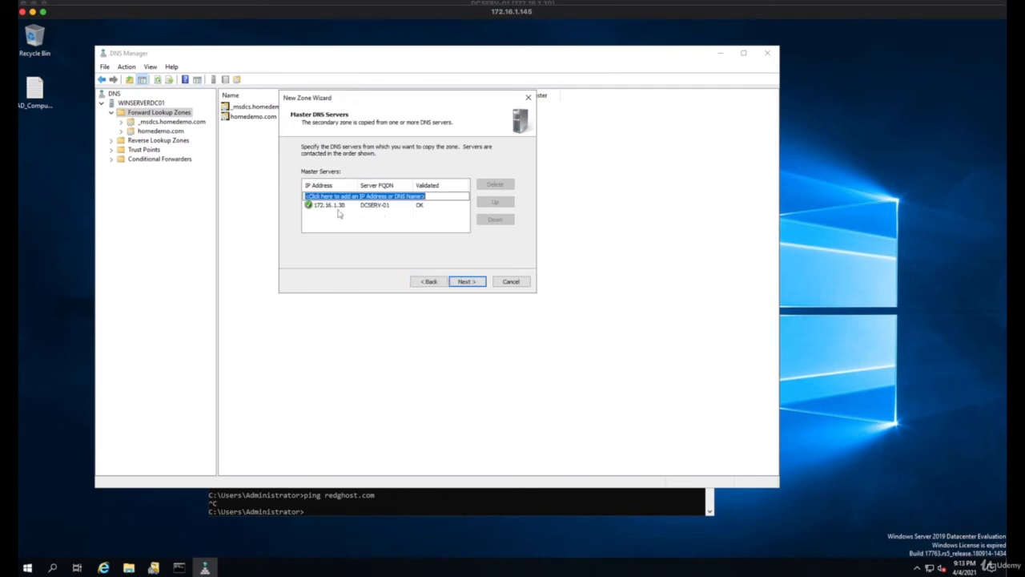
click(467, 281)
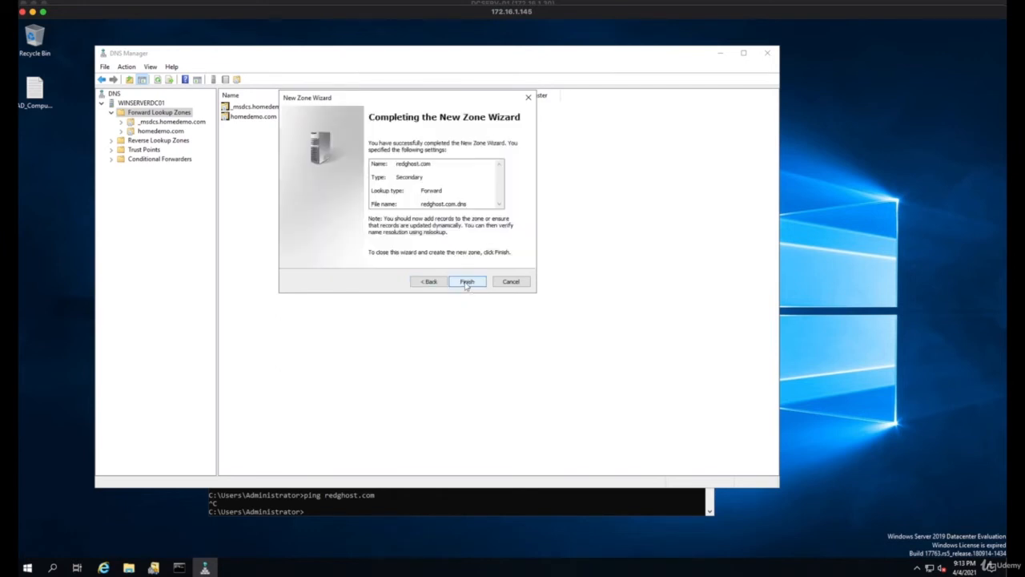
click(467, 281)
click(345, 241)
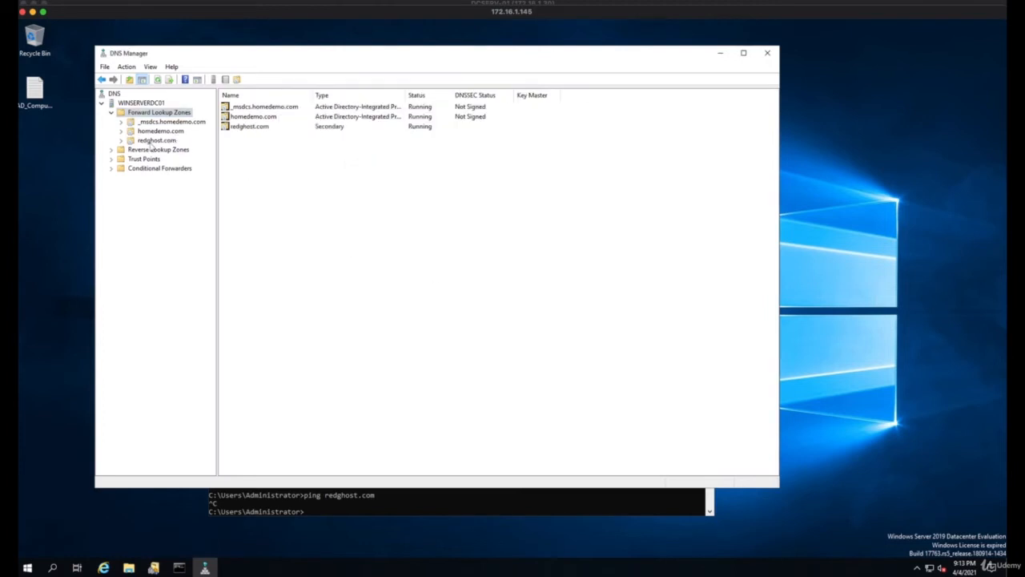
click(123, 141)
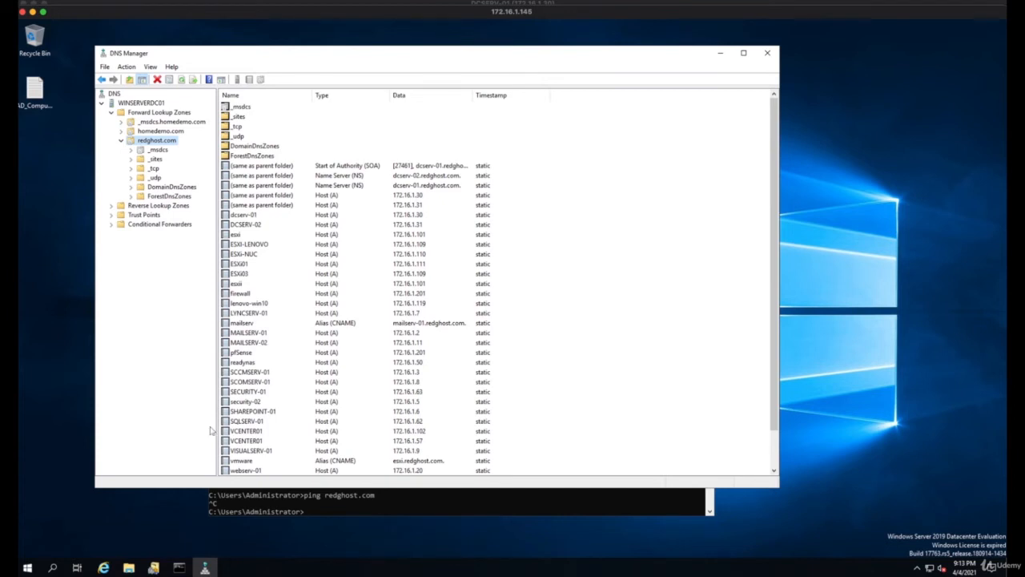
Ping redghost.com again from the command prompt, and return to the redghost.com zone in DNS Manager
click(375, 503)
key(Up)
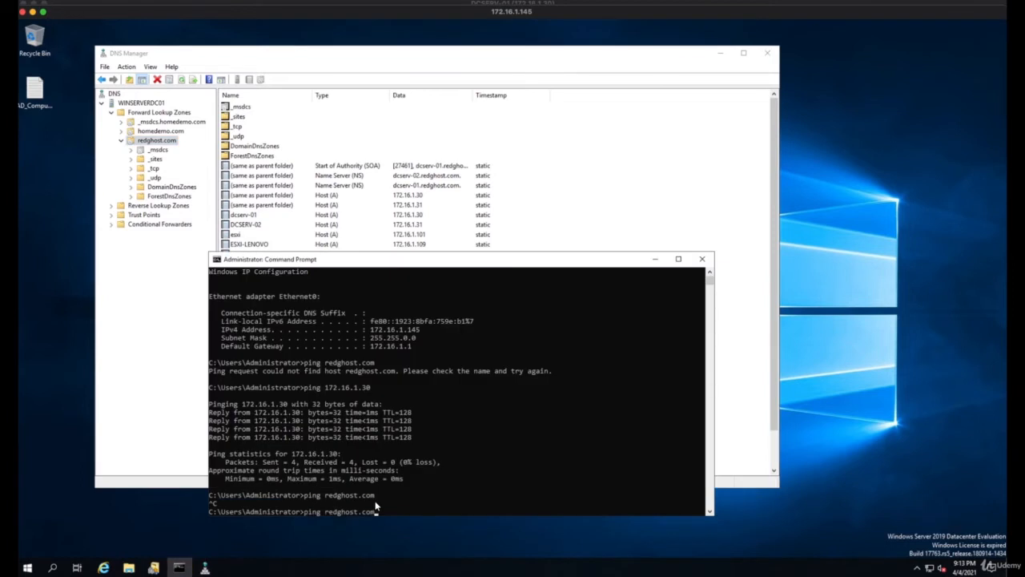
key(Return)
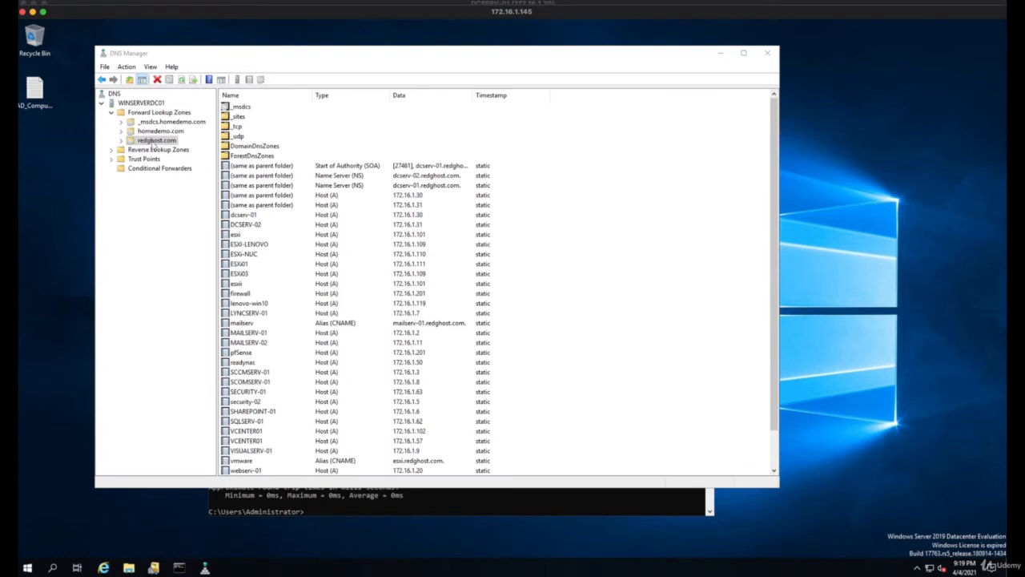
click(157, 142)
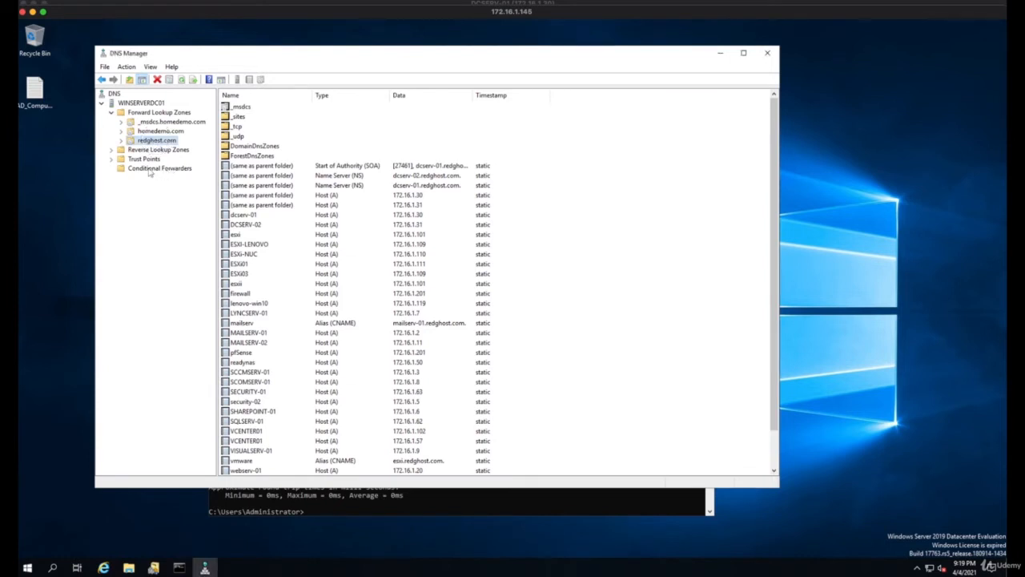
click(151, 170)
right_click(151, 170)
click(188, 175)
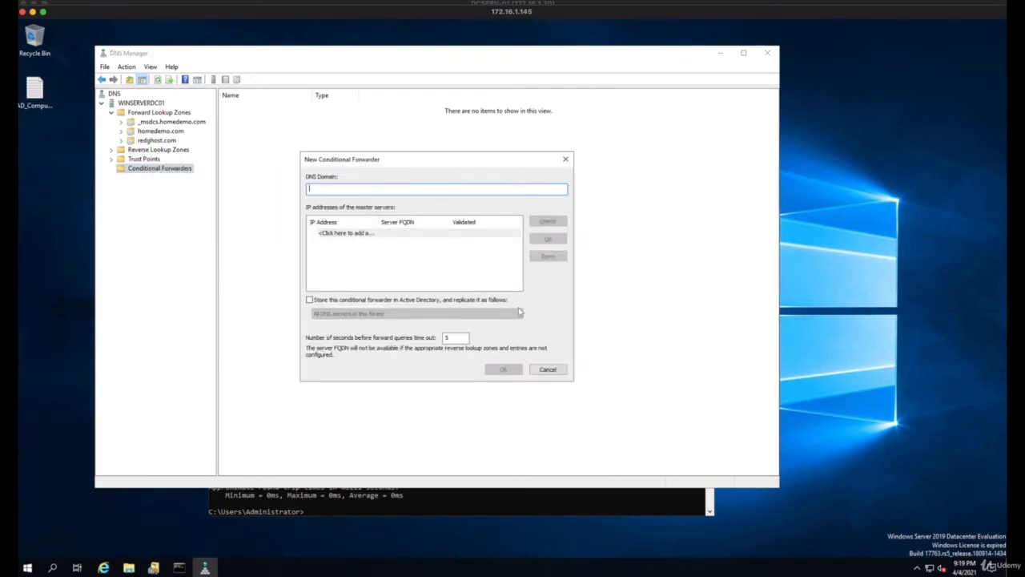
click(549, 370)
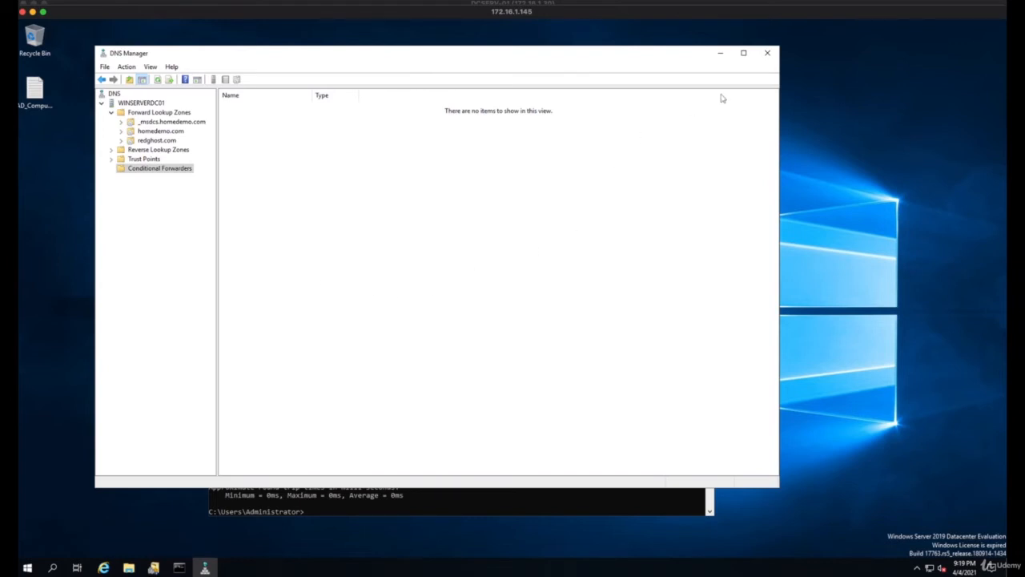
Close DNS Manager and the command prompt, and reposition the Active Directory Domains and Trusts window
click(767, 53)
click(511, 260)
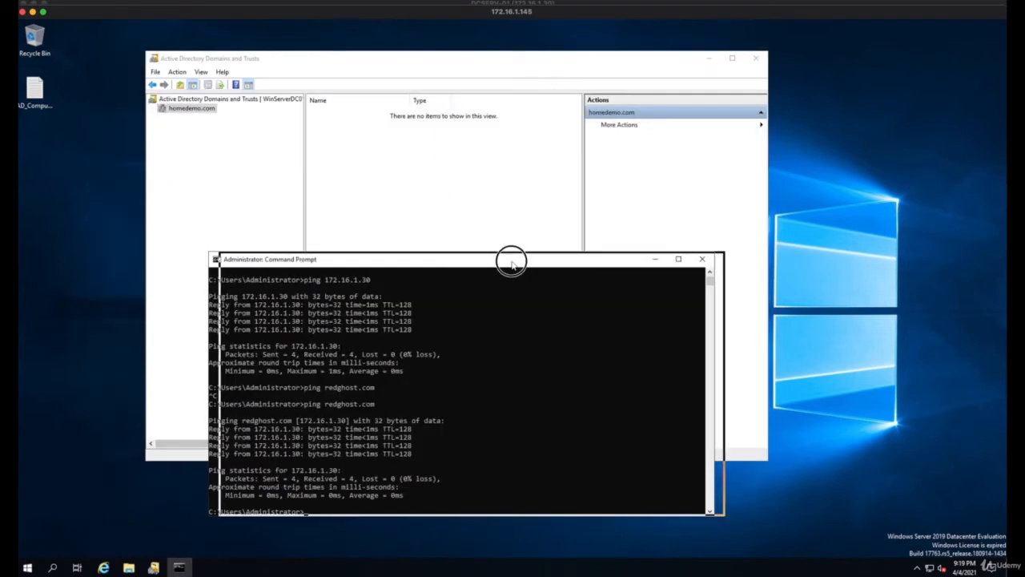
drag(511, 260, 554, 264)
click(436, 442)
click(744, 263)
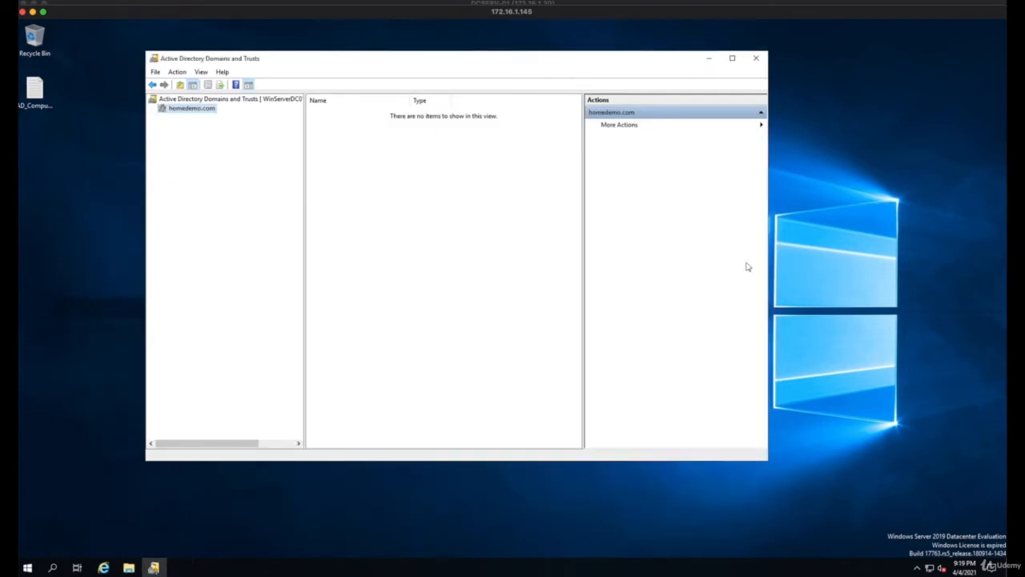
drag(339, 61, 395, 77)
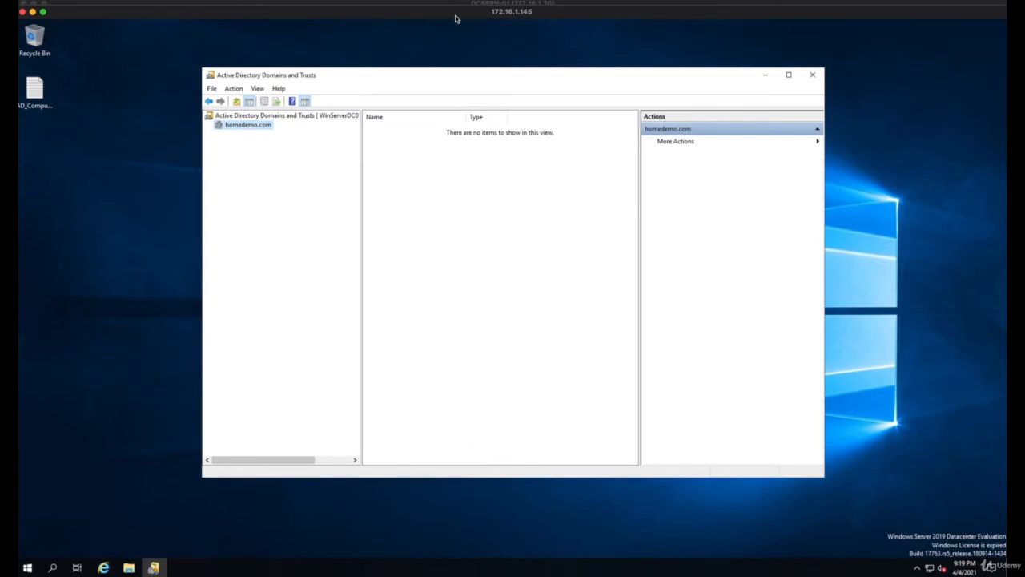
Switch to the DCSERV-01 server and close its DNS Manager and command prompt, keeping Active Directory Domains and Trusts open
click(252, 132)
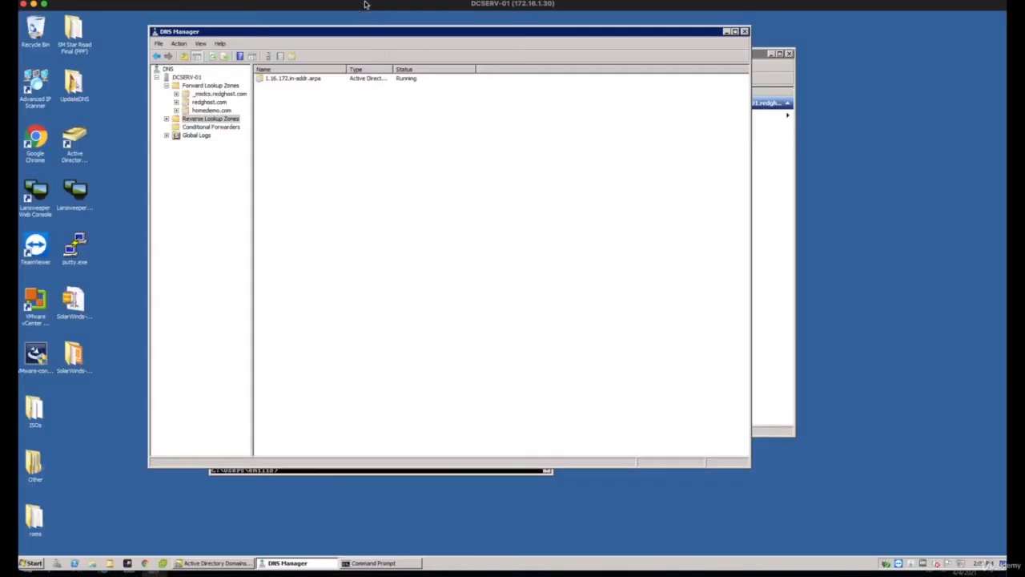
click(410, 172)
click(745, 31)
click(453, 439)
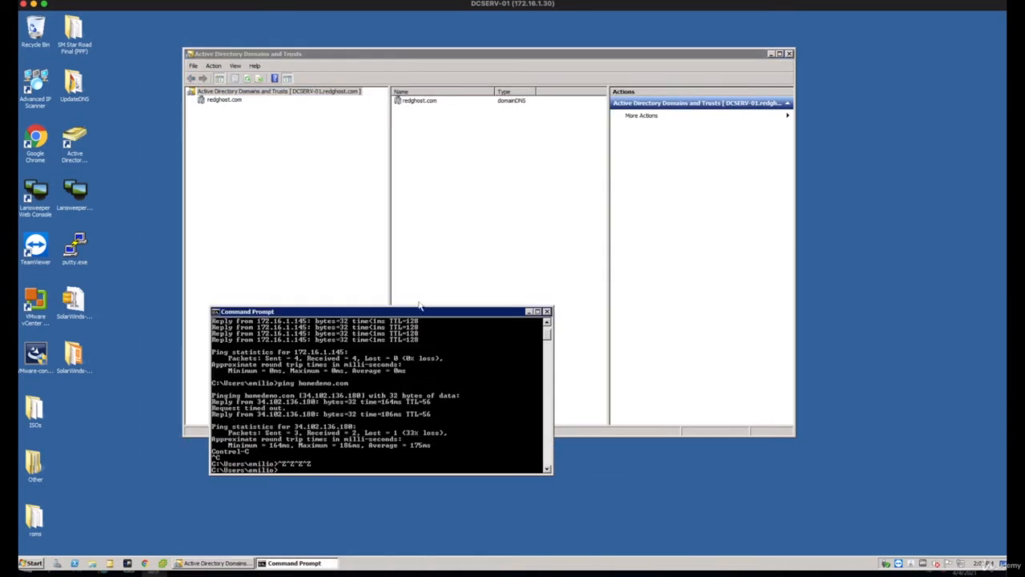
click(551, 308)
drag(291, 54, 302, 68)
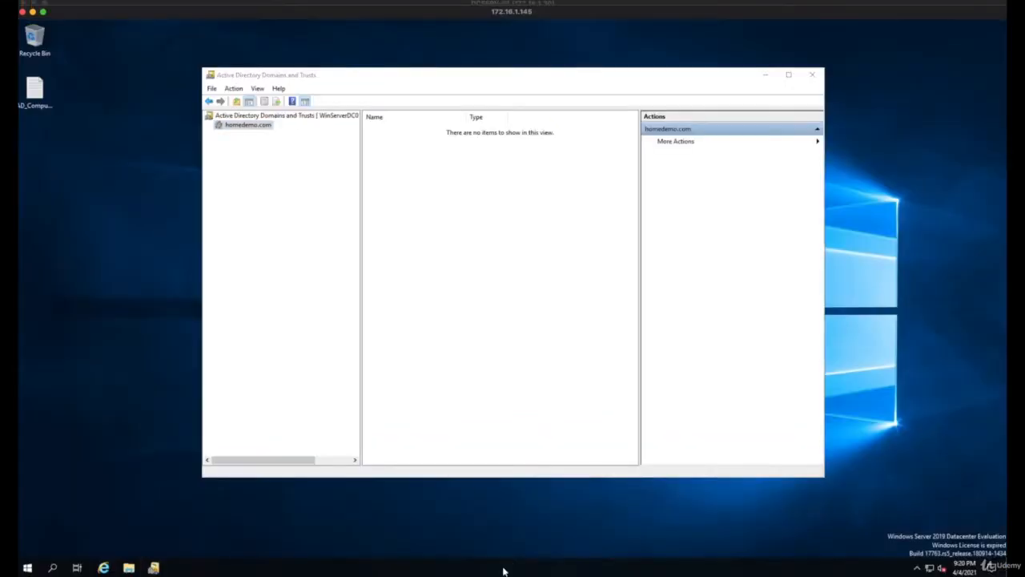
Switch back to the 172.16.1.145 server and look through its Windows Administrative Tools for the Active Directory consoles
click(303, 175)
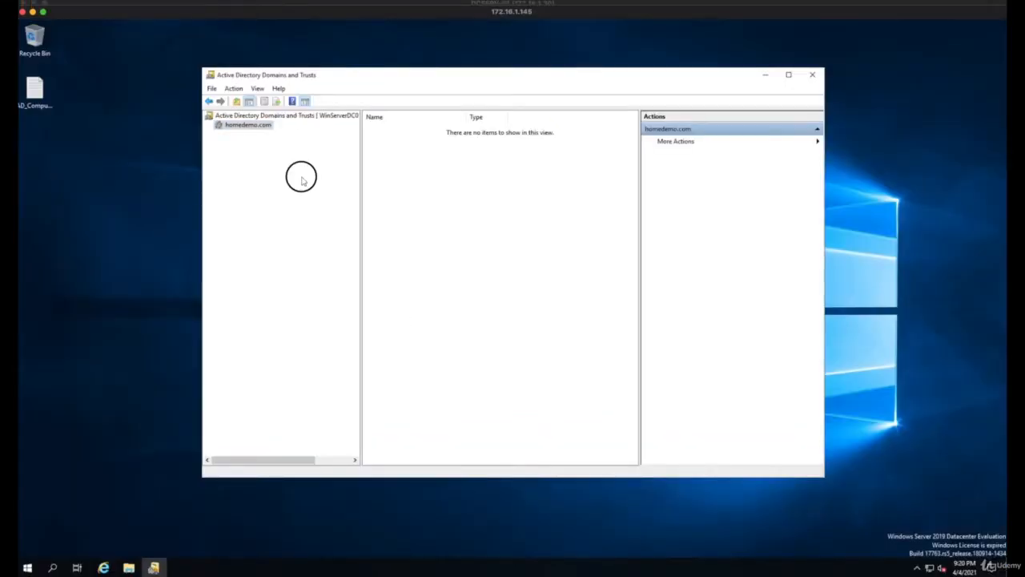
click(27, 567)
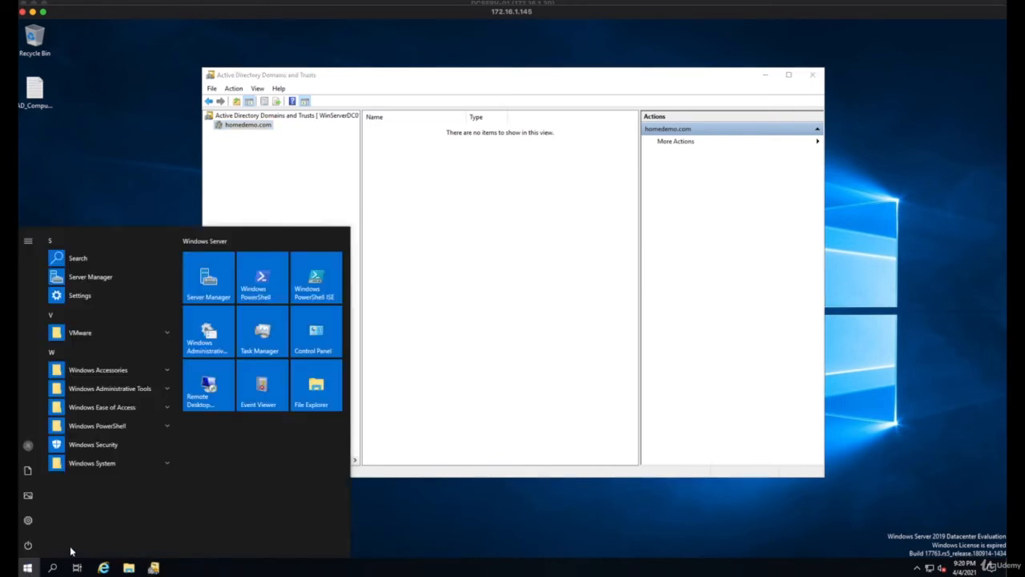
click(144, 390)
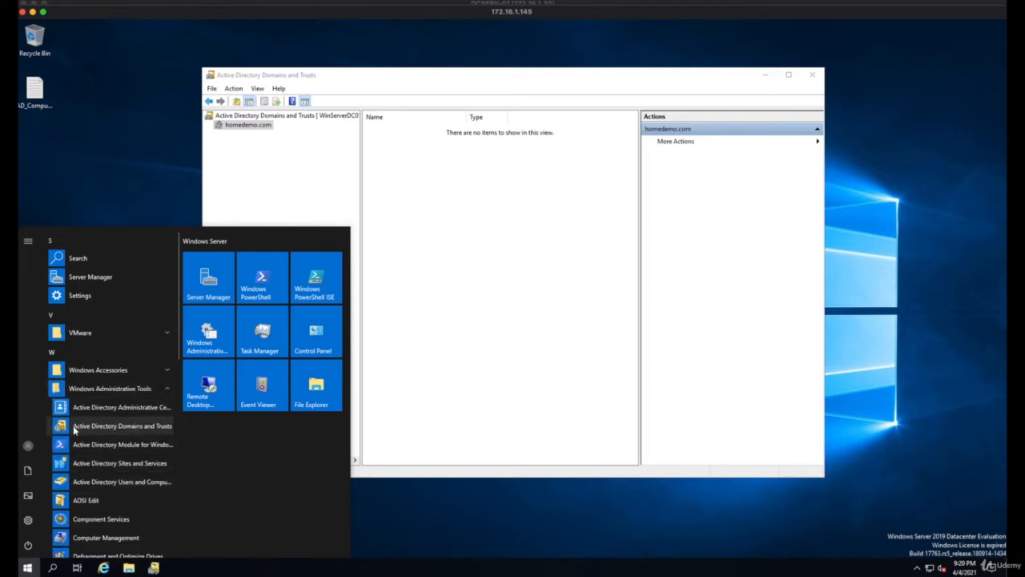
click(553, 370)
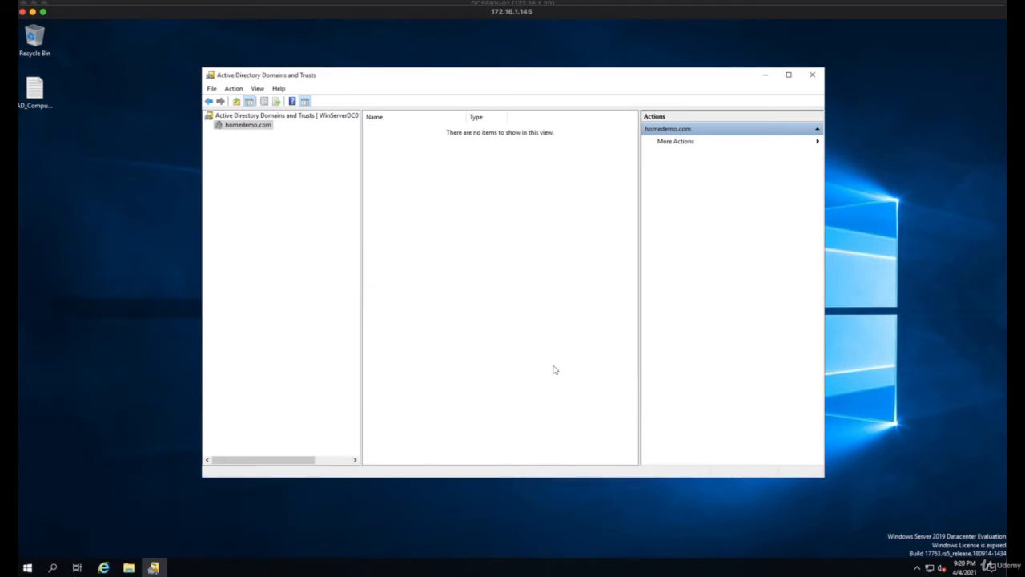
Open the properties of the homedemo.com domain and review its general and Managed By information
click(351, 288)
drag(288, 77, 274, 73)
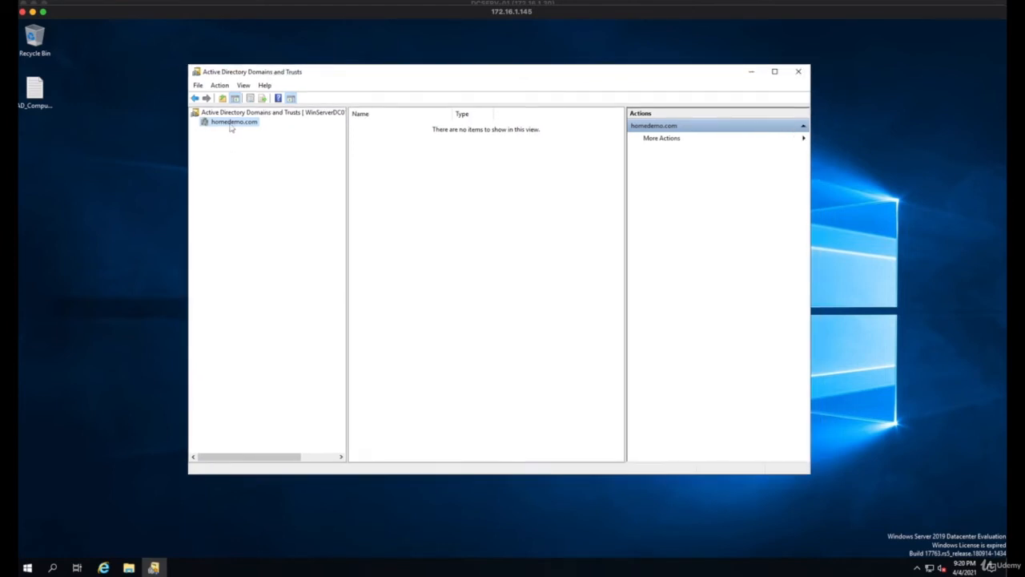
right_click(240, 124)
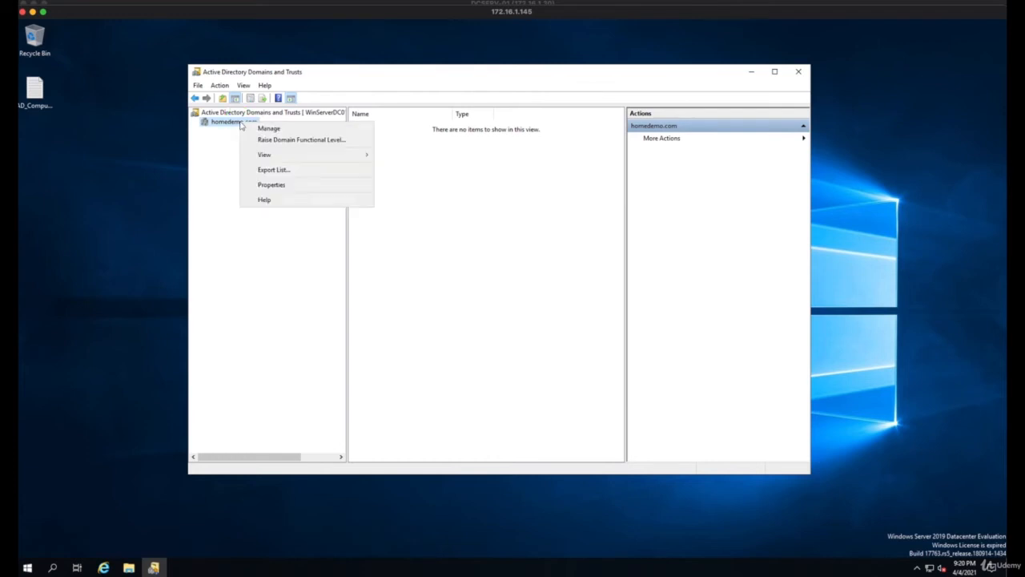
click(294, 187)
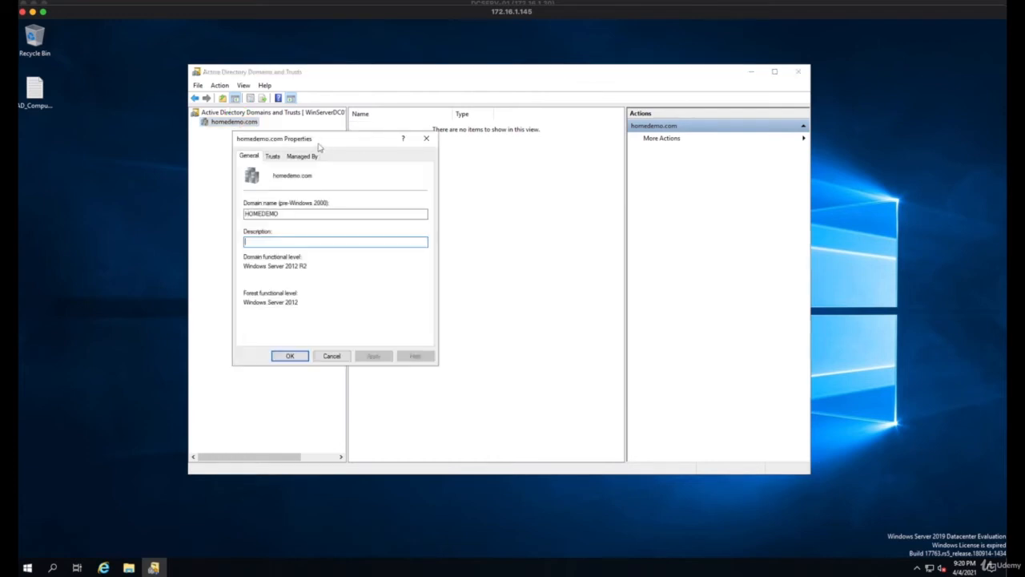
drag(319, 144, 407, 151)
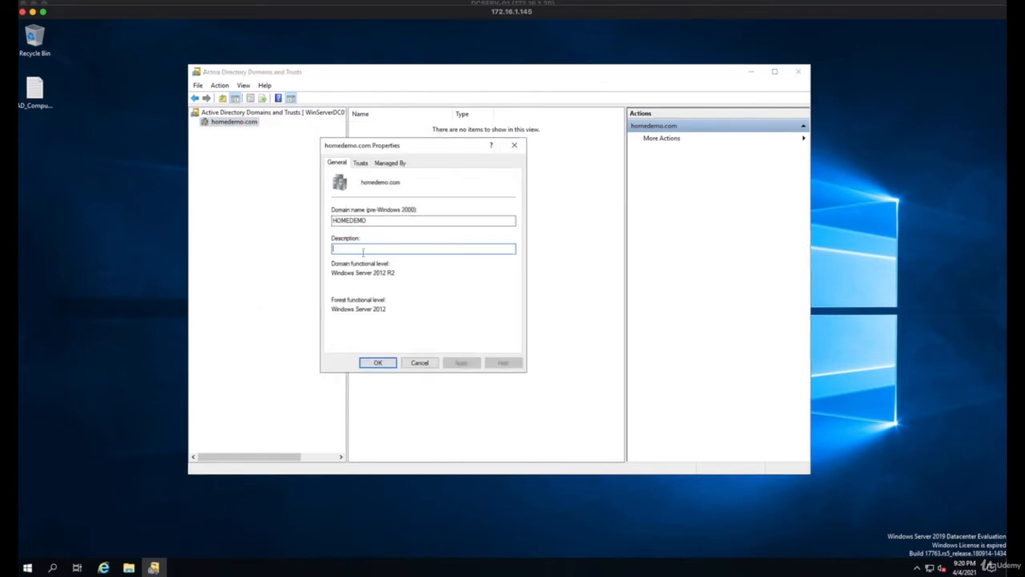
double_click(360, 220)
click(380, 245)
drag(335, 264, 393, 275)
click(392, 164)
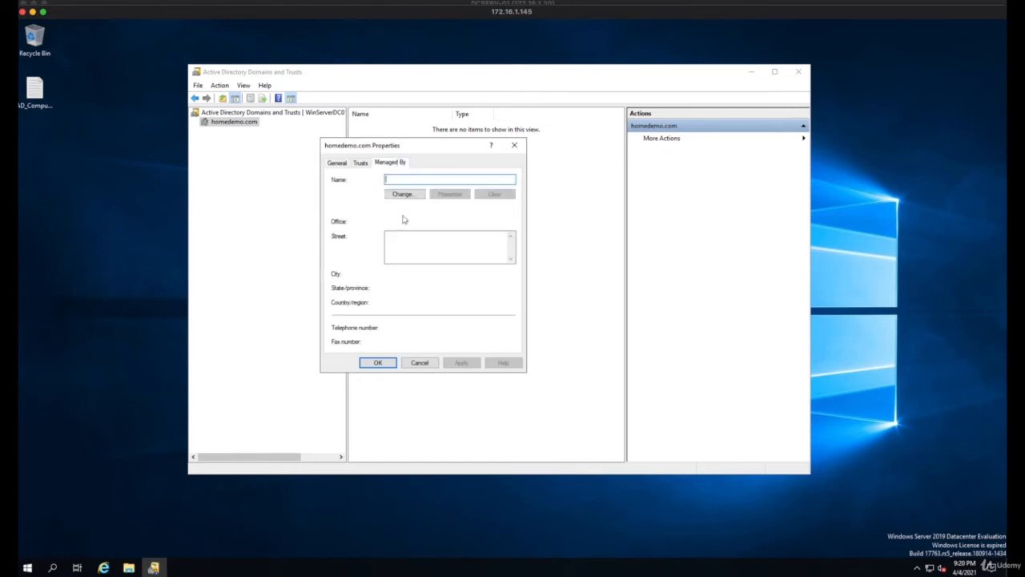
Start a new trust for homedemo.com and enter redghost.com as the trust name
click(362, 164)
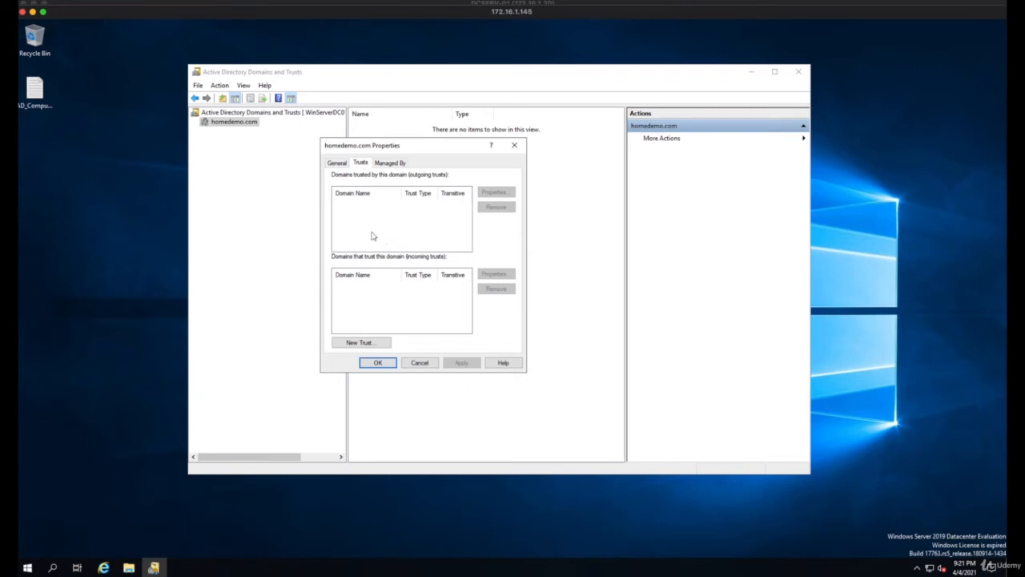
click(370, 343)
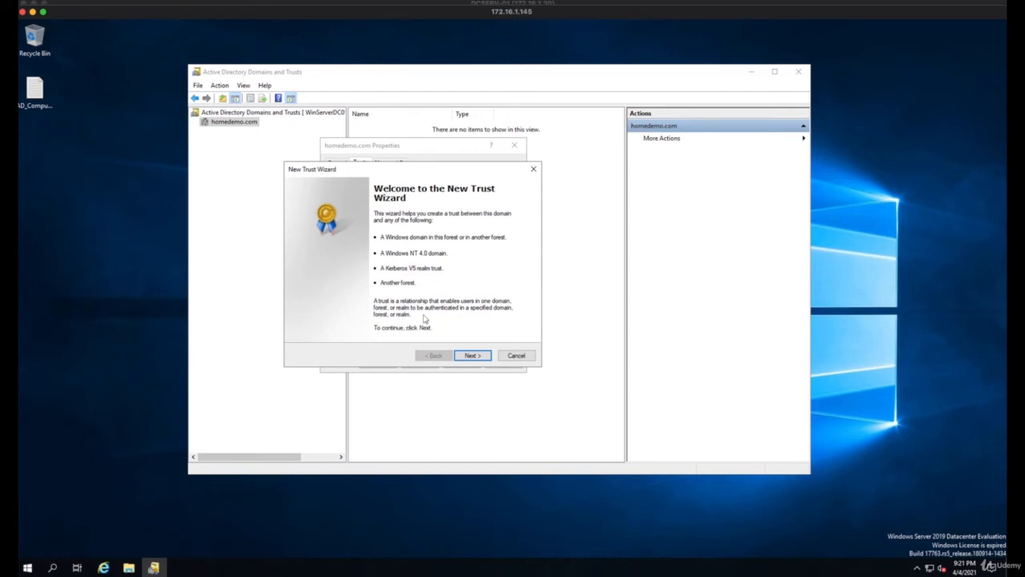
click(474, 358)
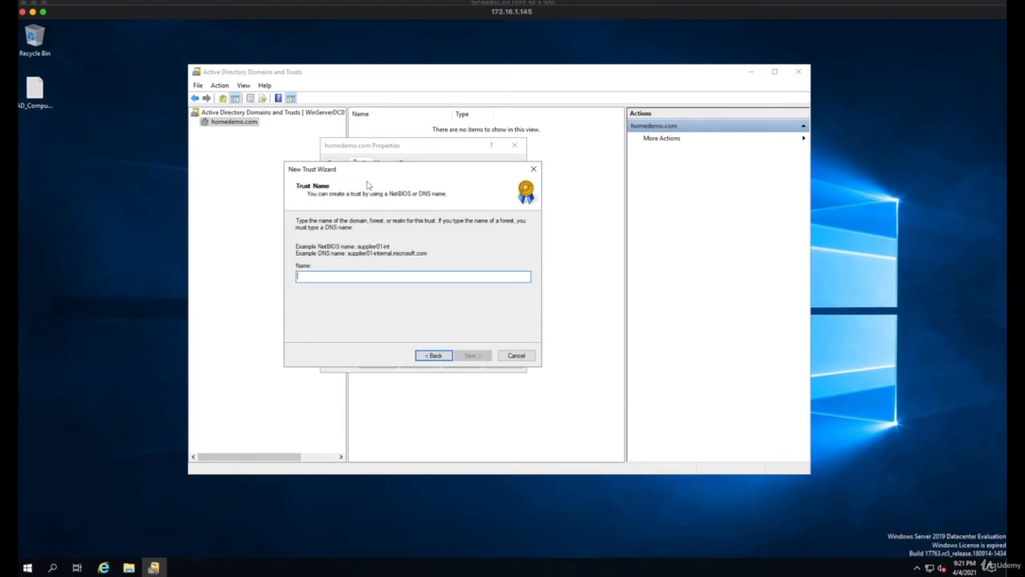
drag(367, 176, 383, 162)
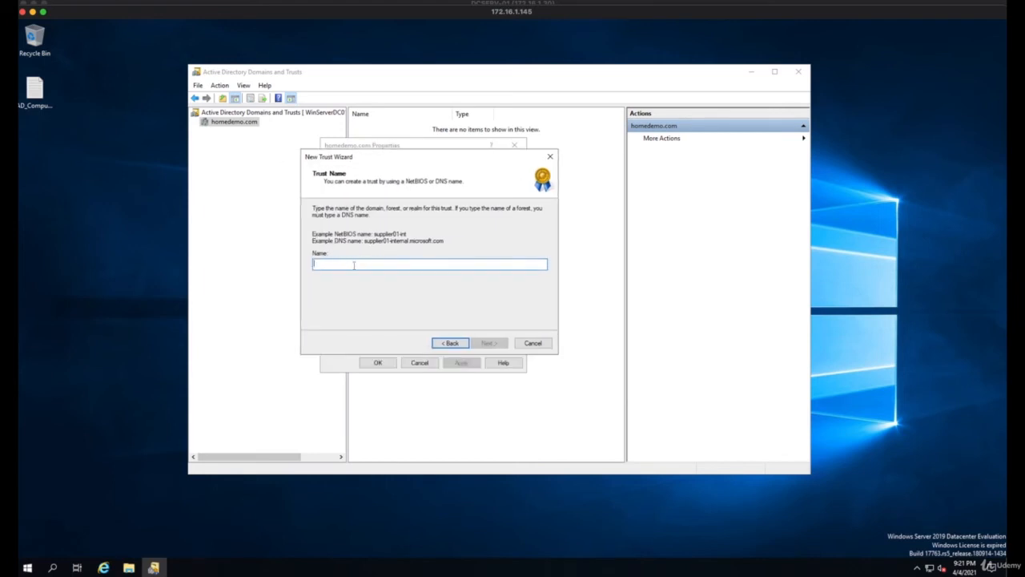
text(redghost.com)
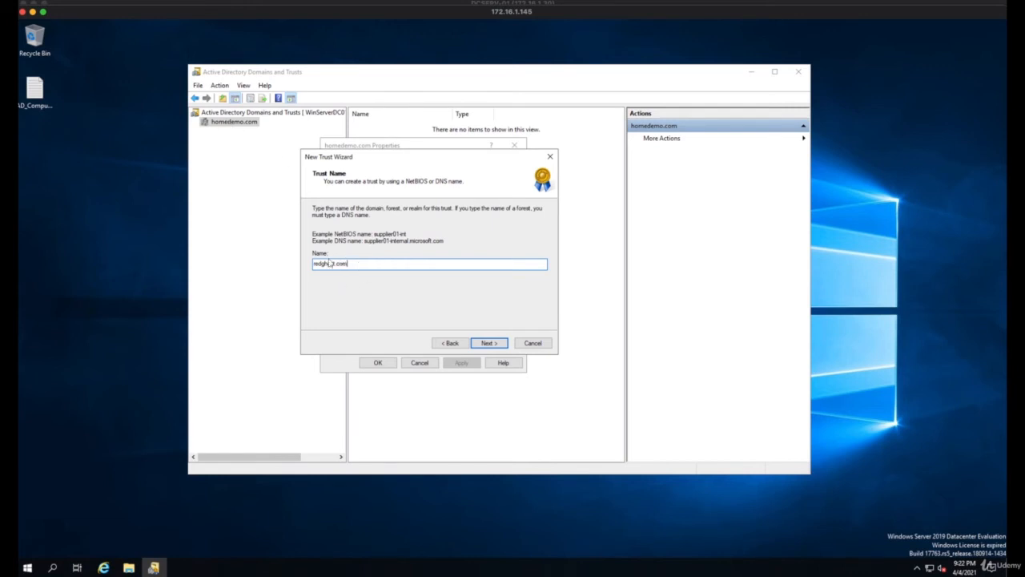
click(491, 343)
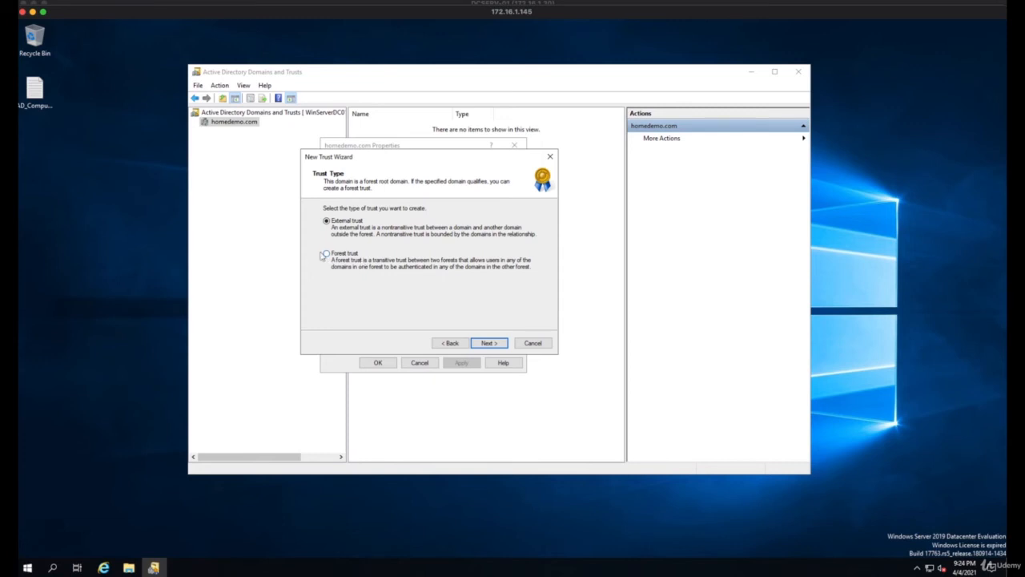
Set the trust type to Forest trust and the direction to Two-way
click(326, 254)
click(491, 344)
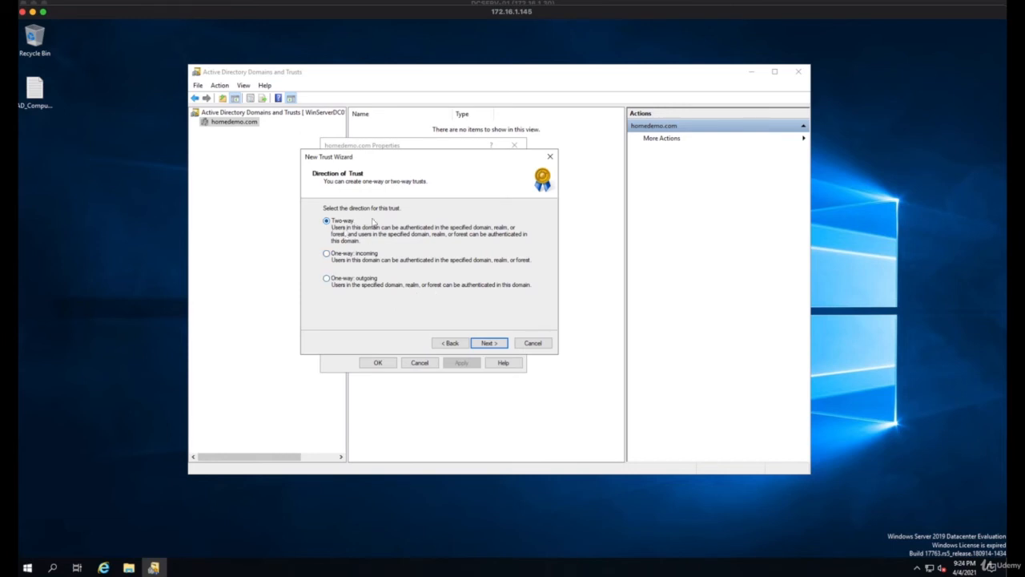
click(488, 342)
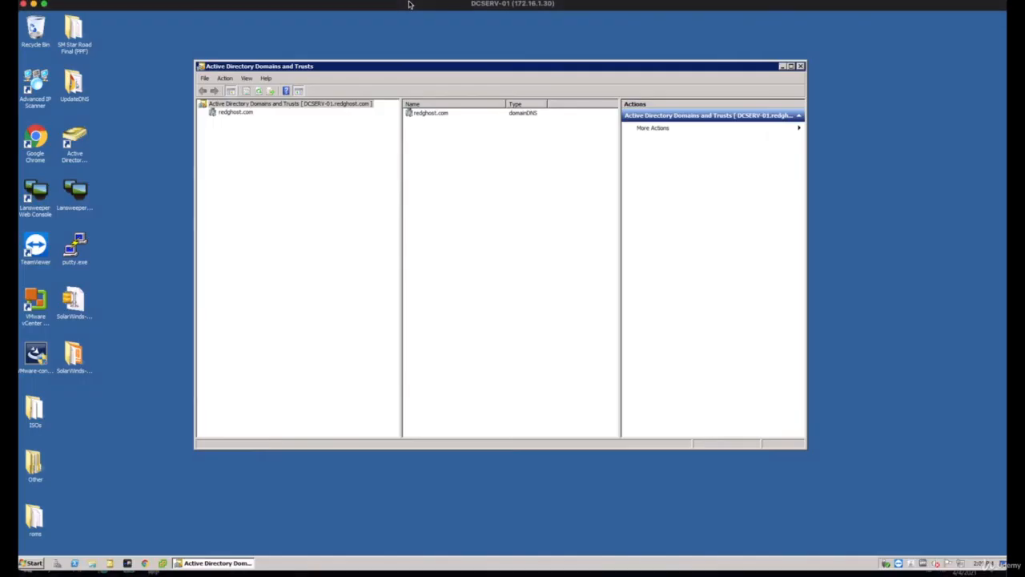
Switch to the DCSERV-01 server and view the trusts in the redghost.com domain properties
click(259, 147)
right_click(238, 113)
click(266, 142)
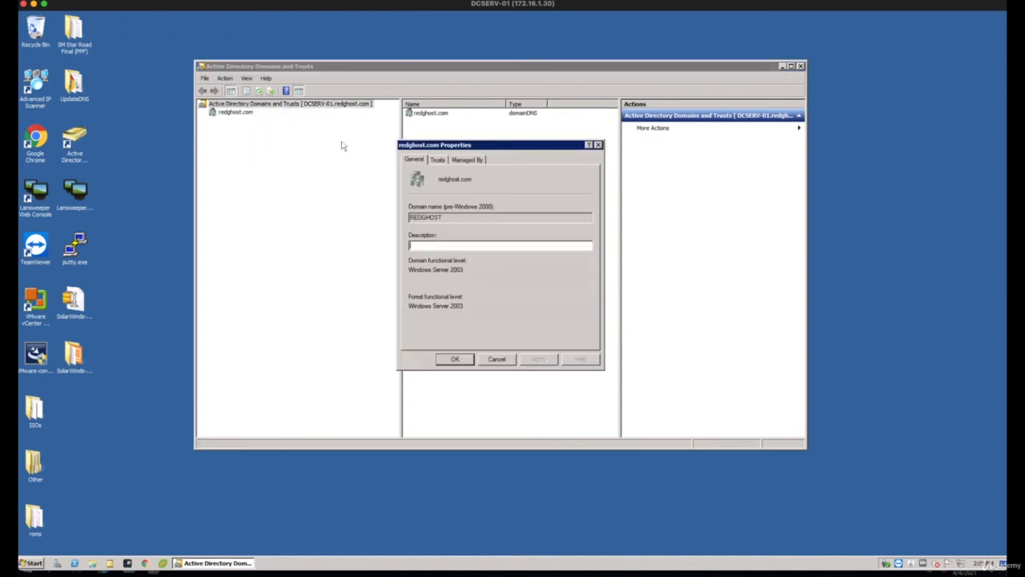
click(437, 161)
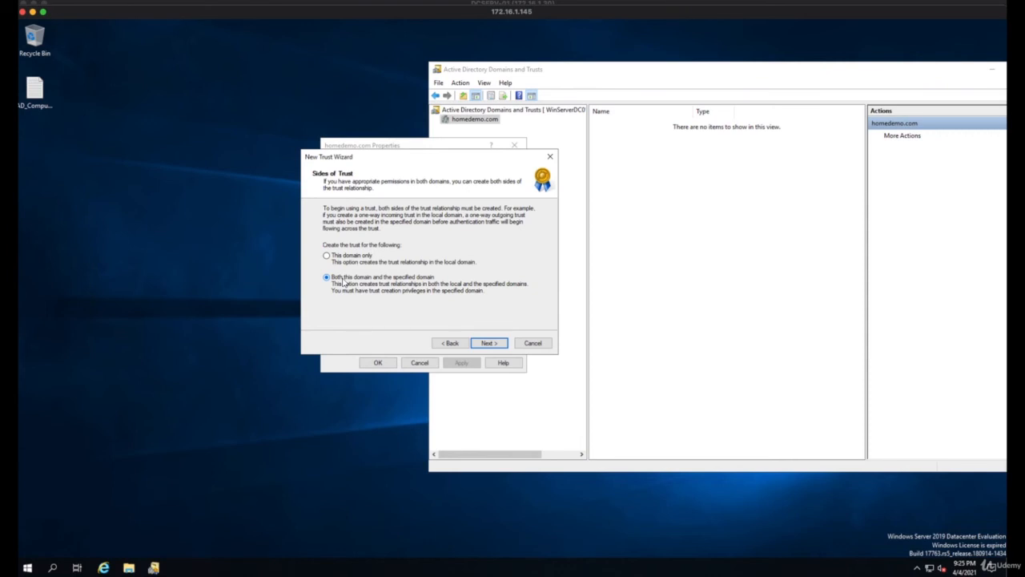
Set up both sides of the trust with the redghost.com administrator's user name and password, using forest-wide authentication for both forests
click(489, 343)
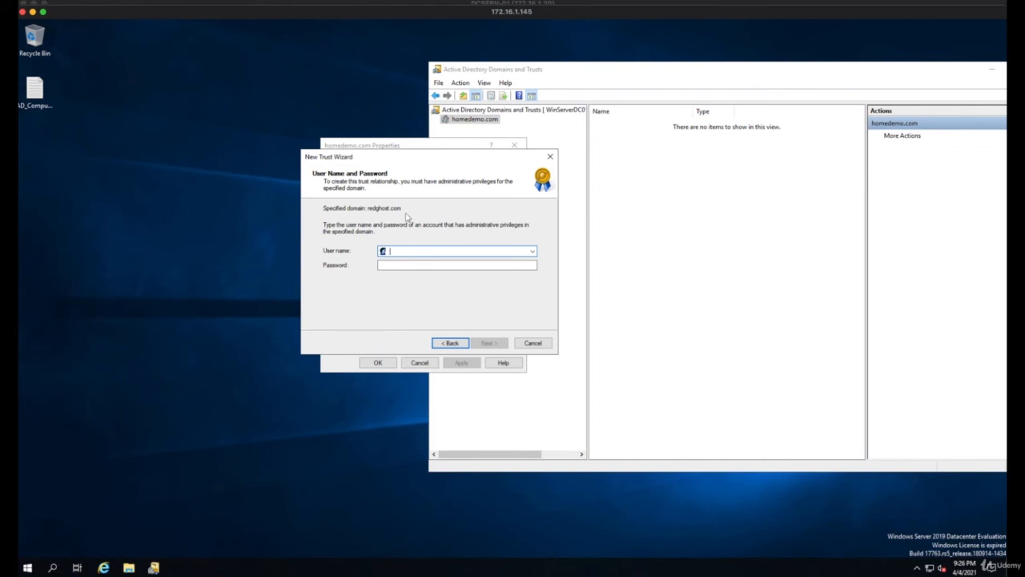
click(488, 344)
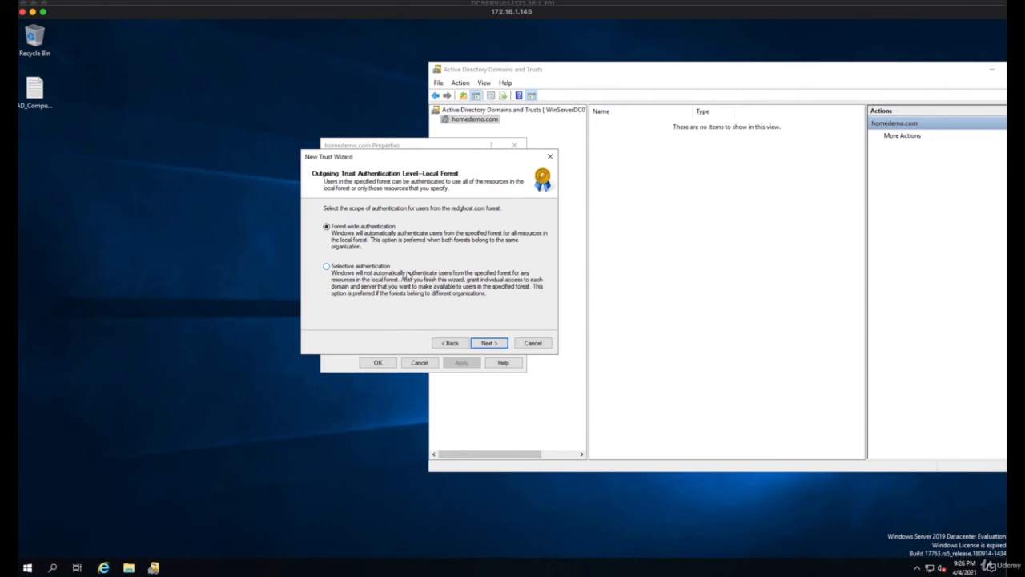
click(488, 343)
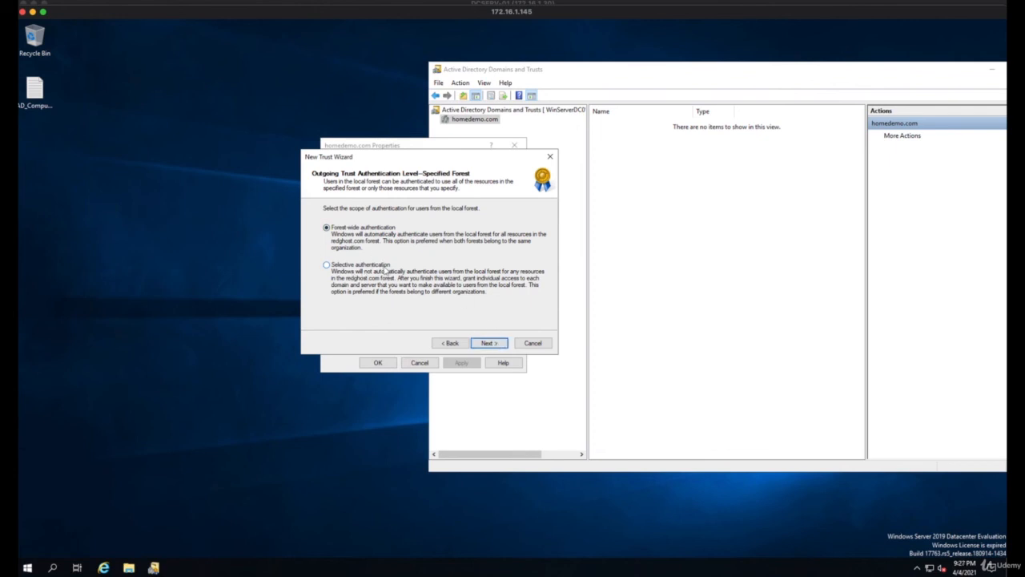
click(489, 343)
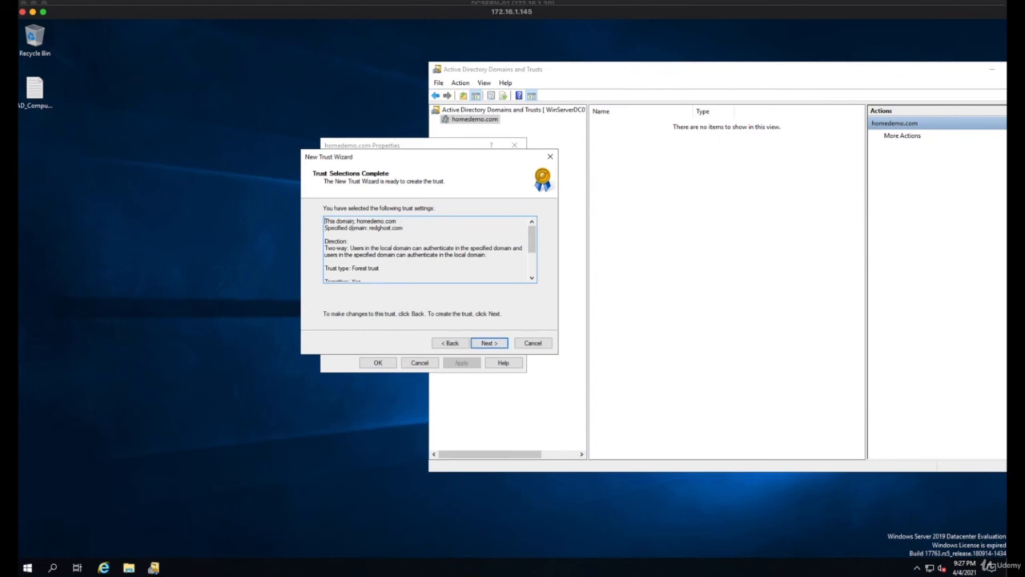
Review the summary of selected trust settings and create the trust between homedemo.com and redghost.com
drag(327, 222, 347, 231)
click(401, 230)
click(387, 241)
mouse_move(532, 237)
mouse_down()
mouse_move(533, 264)
mouse_move(532, 223)
mouse_up()
click(497, 344)
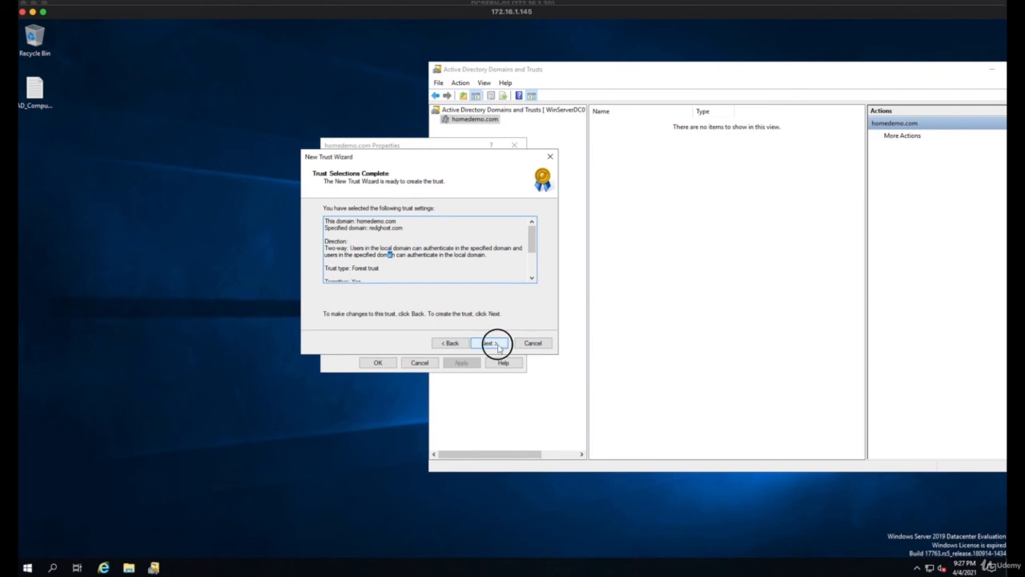
drag(532, 250, 533, 270)
click(490, 343)
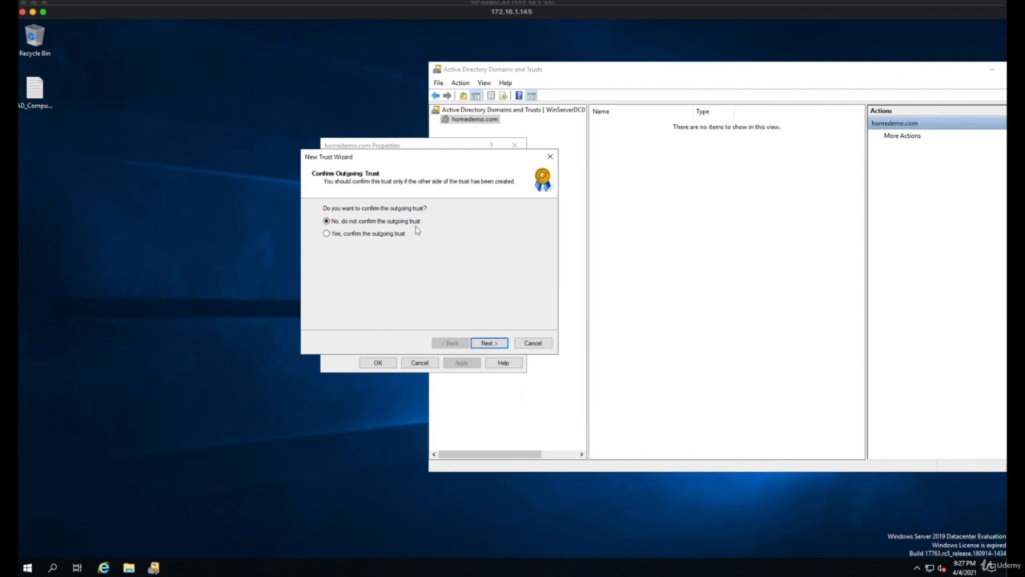
Choose to confirm the outgoing trust and continue the wizard
click(327, 233)
click(491, 344)
Confirm the incoming trust, finish the New Trust Wizard, and accept the homedemo.com domain properties
click(339, 234)
click(497, 345)
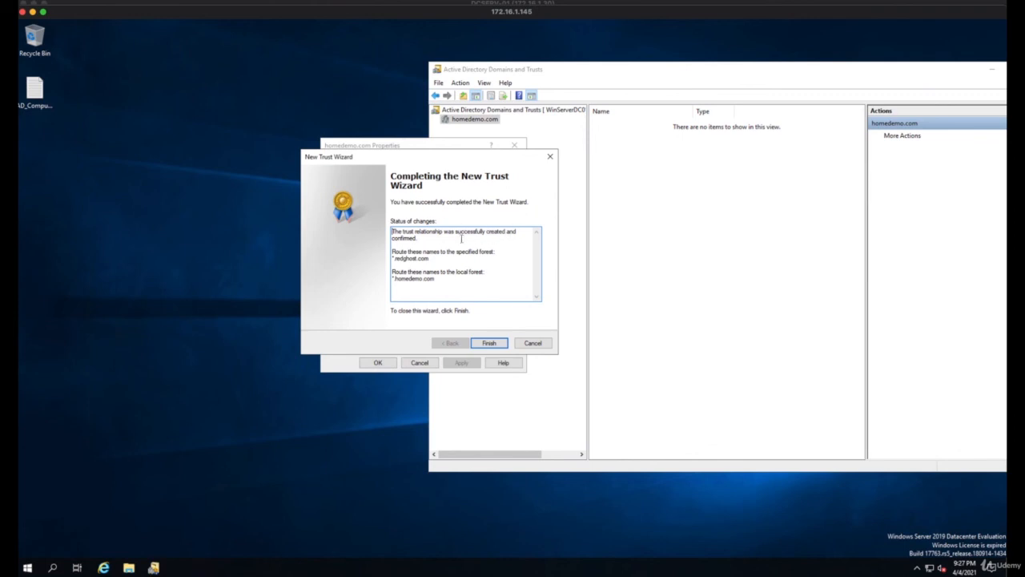
drag(462, 237, 392, 279)
click(430, 253)
click(453, 288)
click(489, 342)
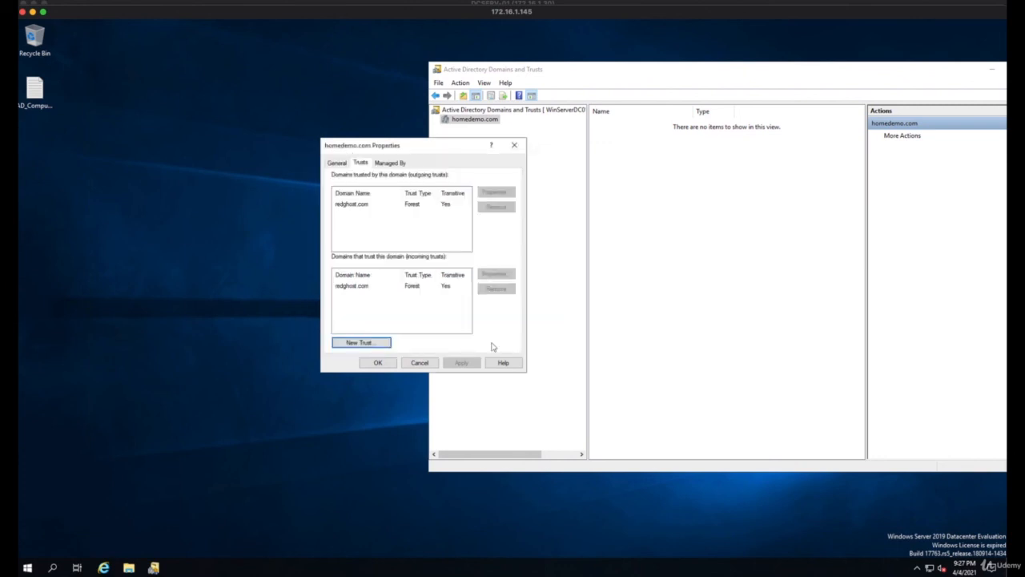
click(378, 363)
Reopen the homedemo.com properties and examine the outgoing and incoming trust entries for redghost.com
right_click(440, 117)
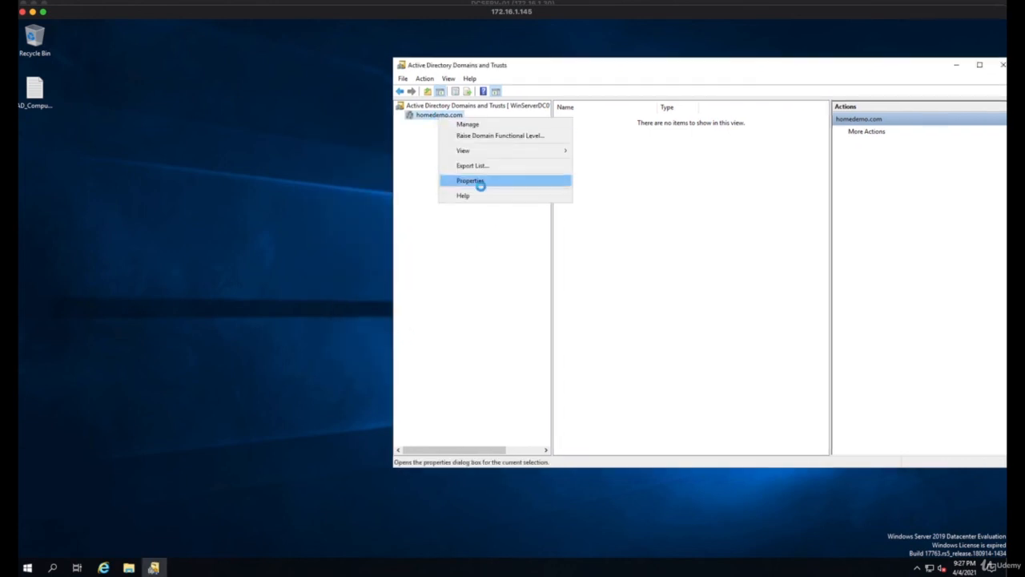
click(481, 184)
click(361, 163)
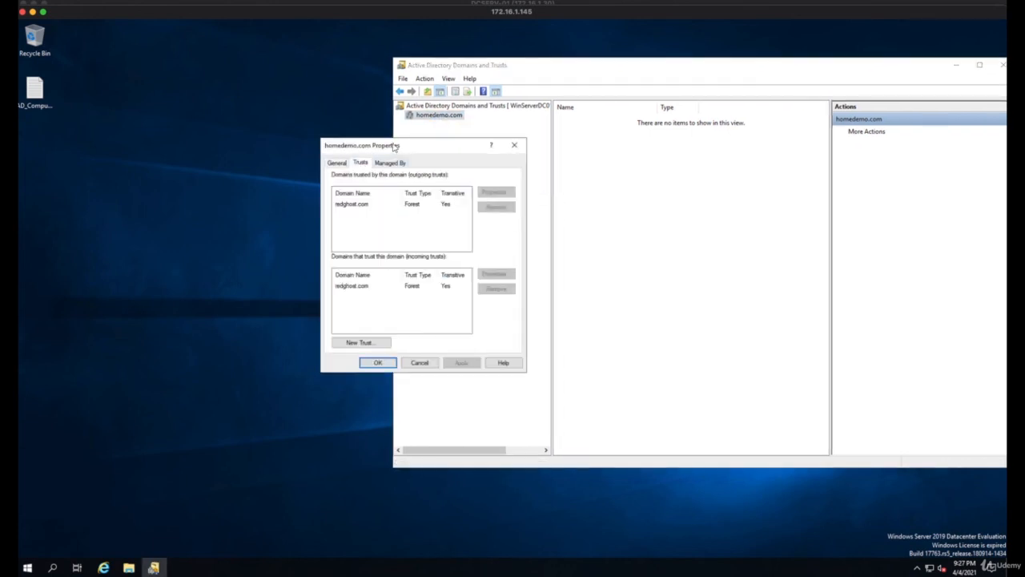
drag(394, 146, 526, 165)
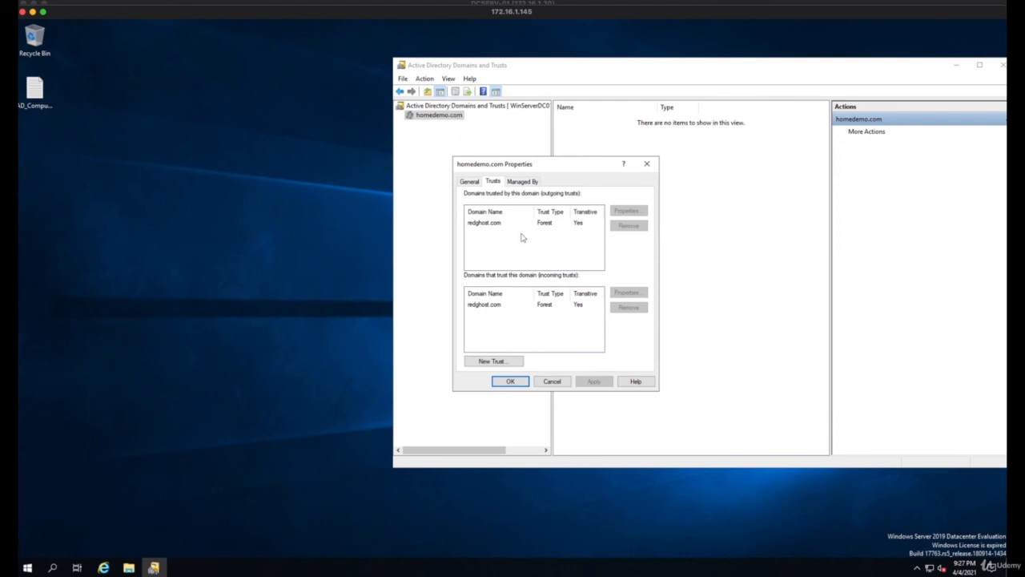
click(483, 224)
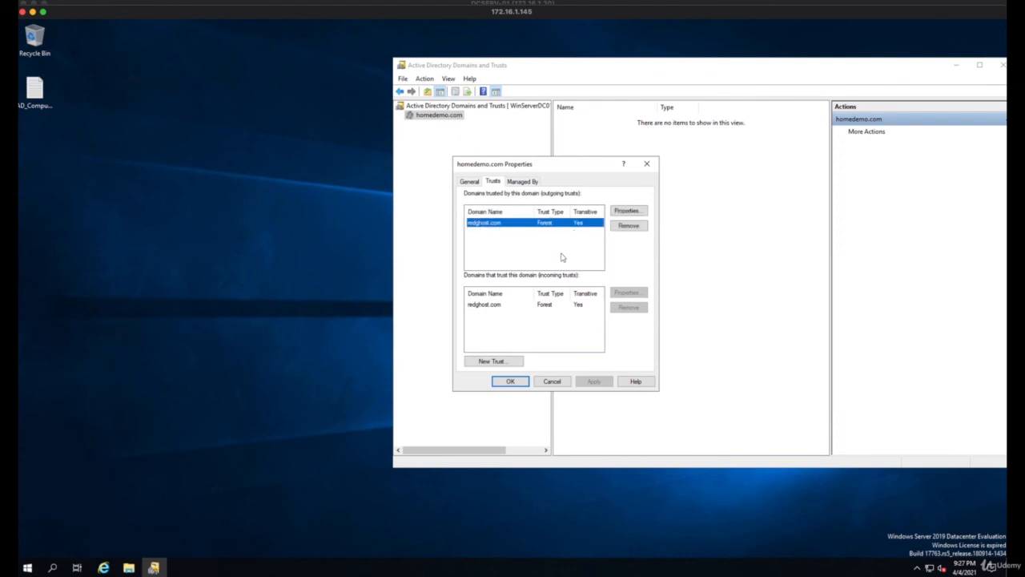
click(484, 305)
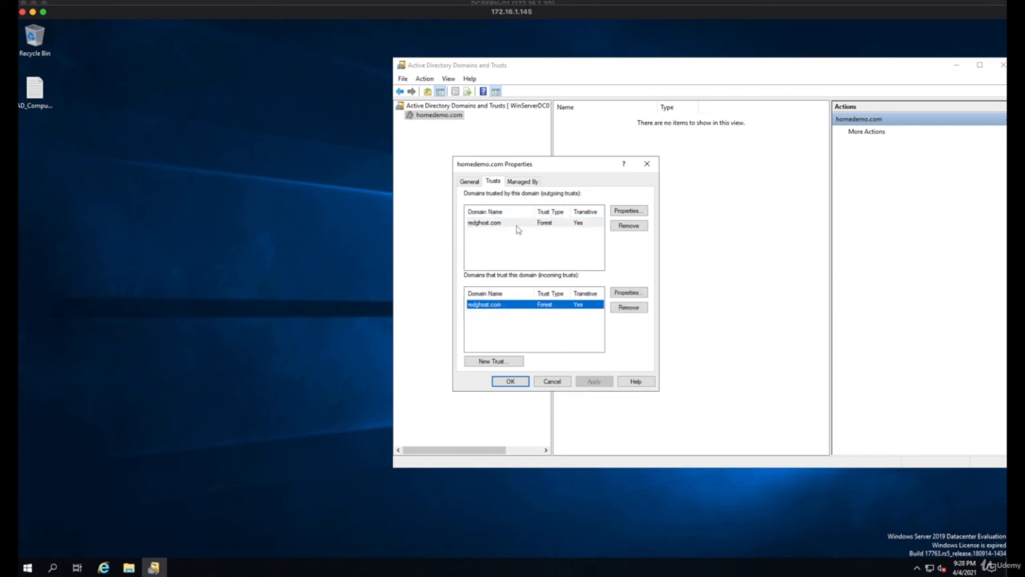
click(517, 223)
click(513, 307)
Switch to the DCSERV-01 server, reopen the redghost.com properties to check both trust directions, and close Active Directory Domains and Trusts
click(458, 3)
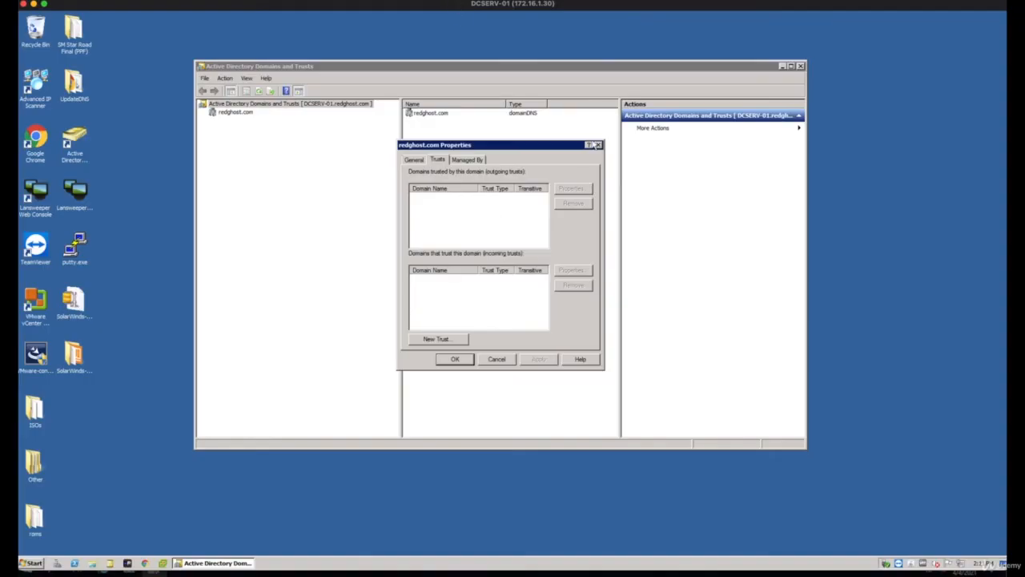
click(599, 145)
right_click(240, 113)
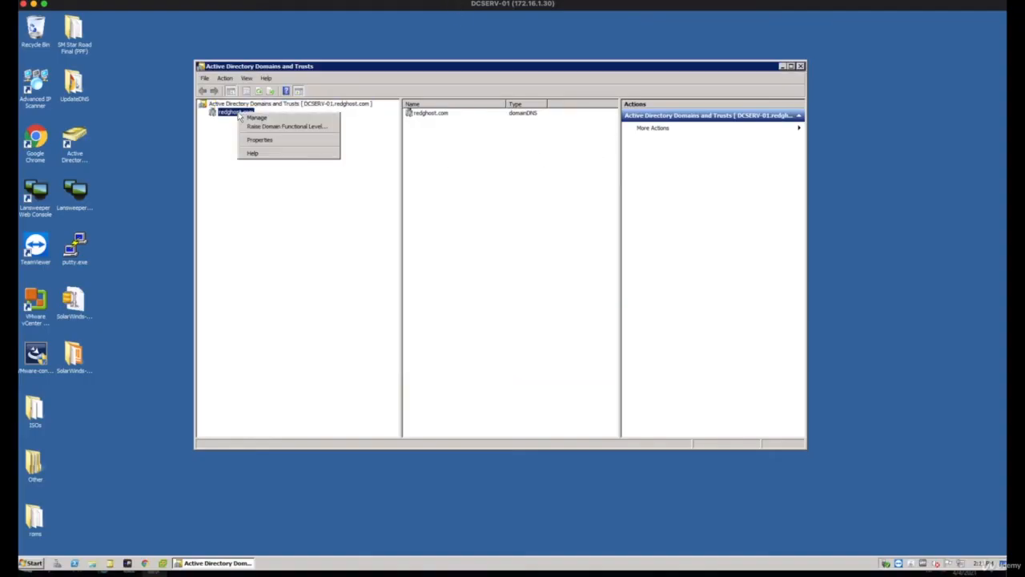
click(261, 140)
click(439, 161)
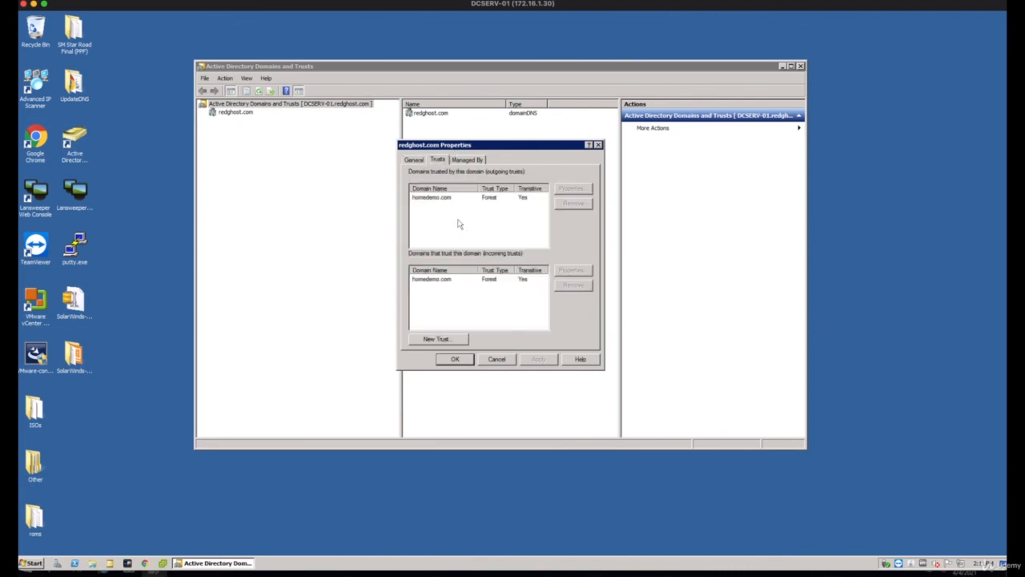
drag(481, 147, 419, 130)
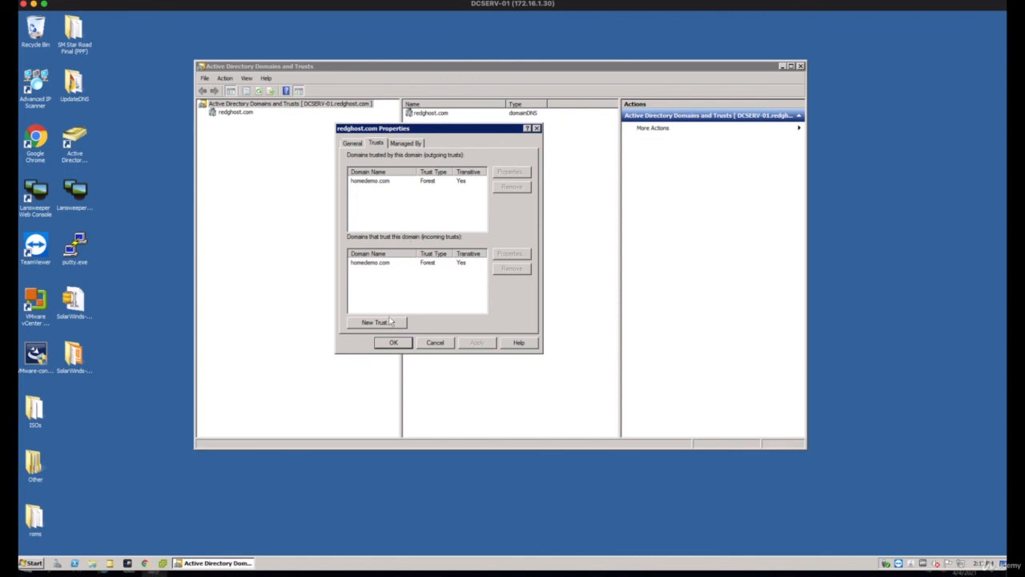
click(393, 342)
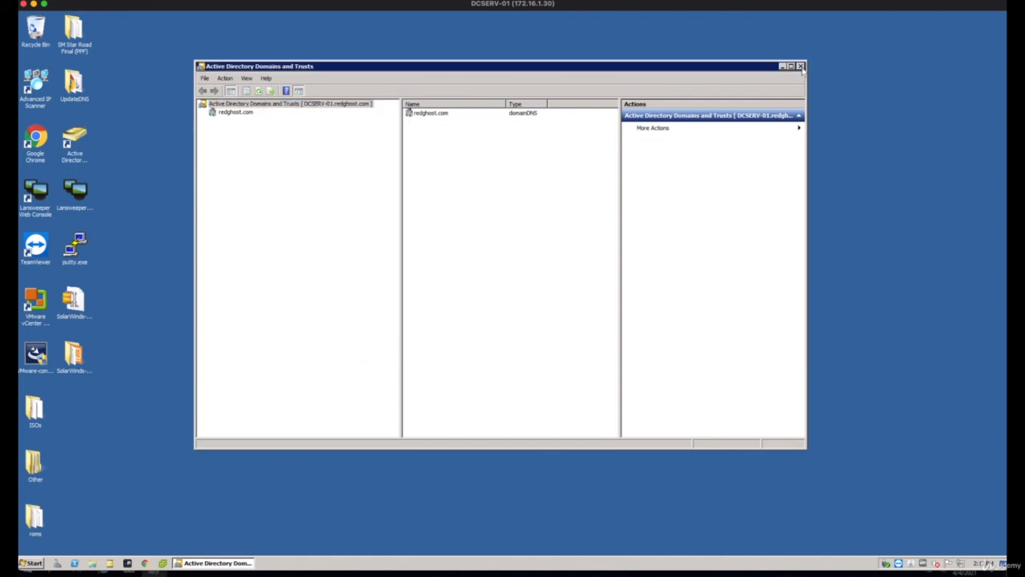
click(800, 66)
Open Active Directory Users and Computers on DCSERV-01 and expand the redghost.com domain
click(84, 137)
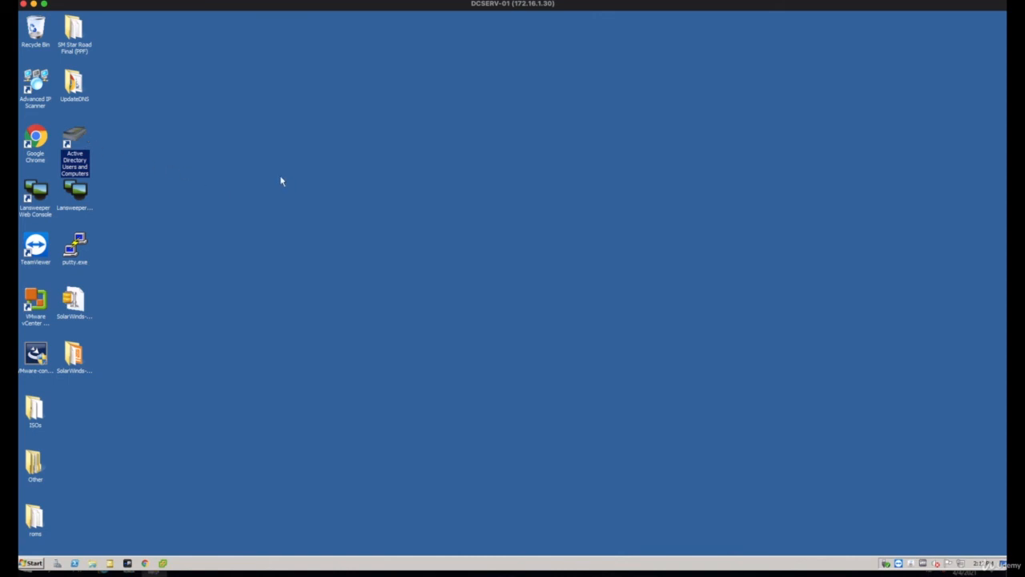
double_click(458, 59)
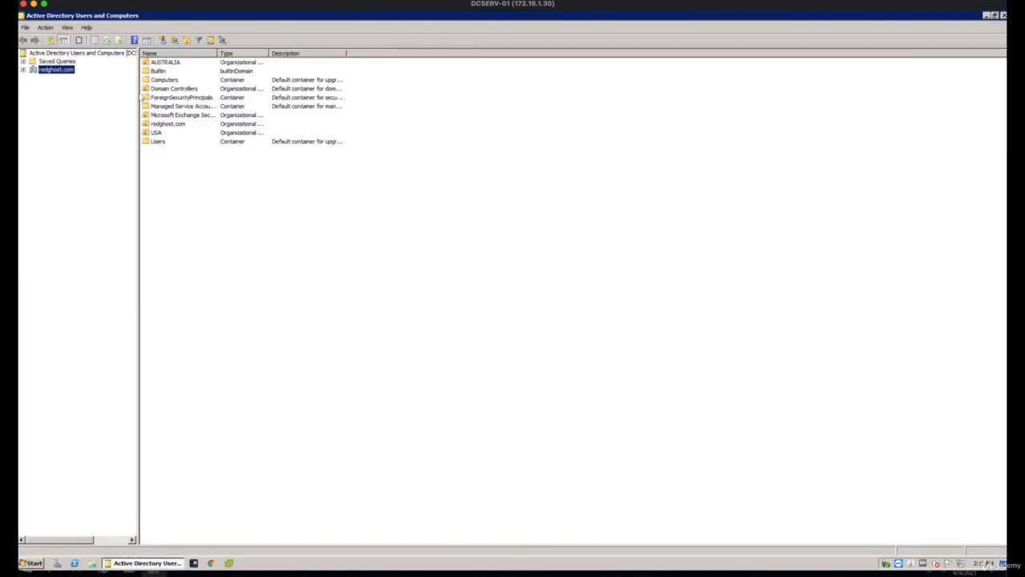
click(24, 71)
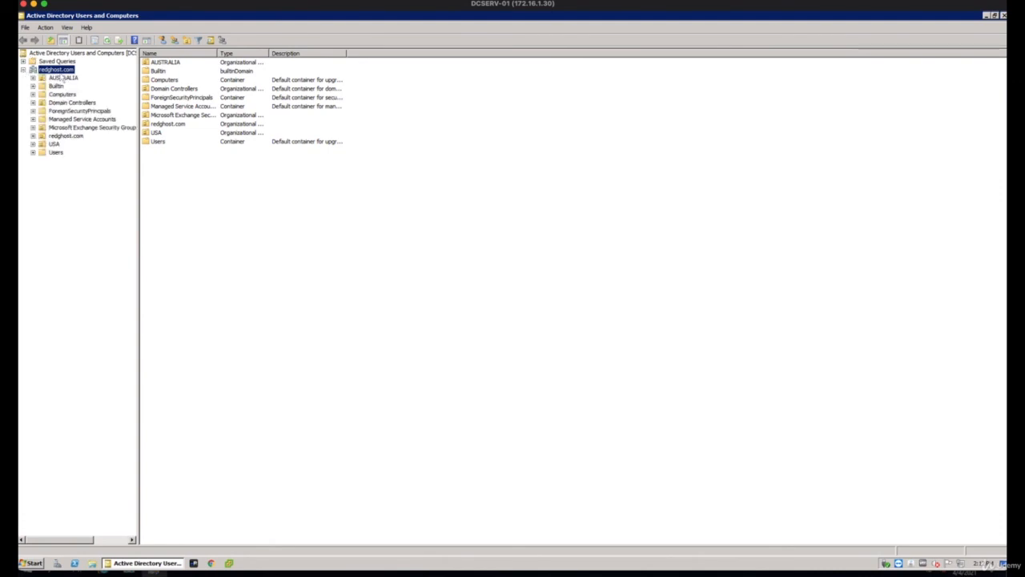
Change the console's domain to homedemo.com and expand it to view its containers
right_click(53, 72)
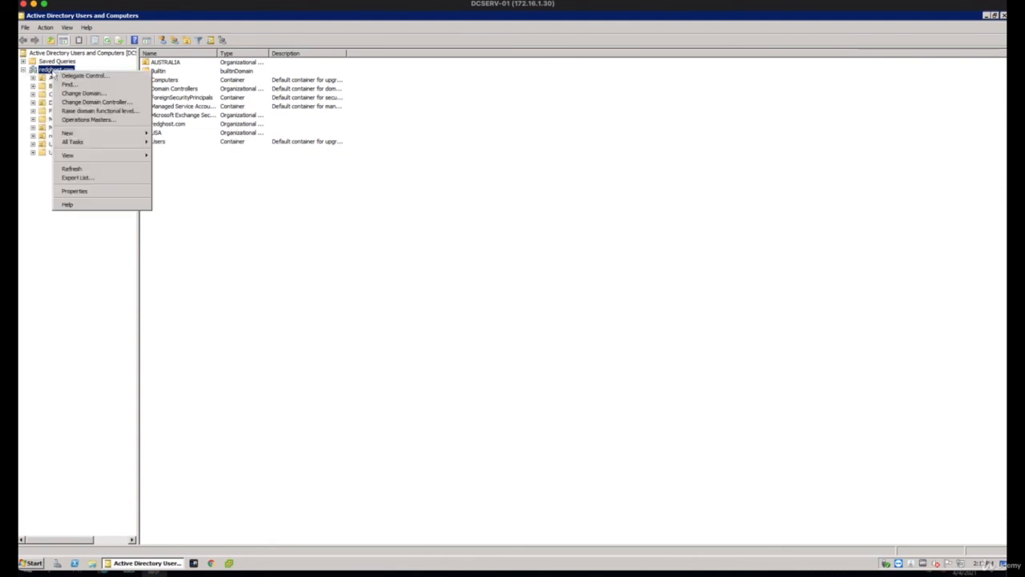
click(89, 95)
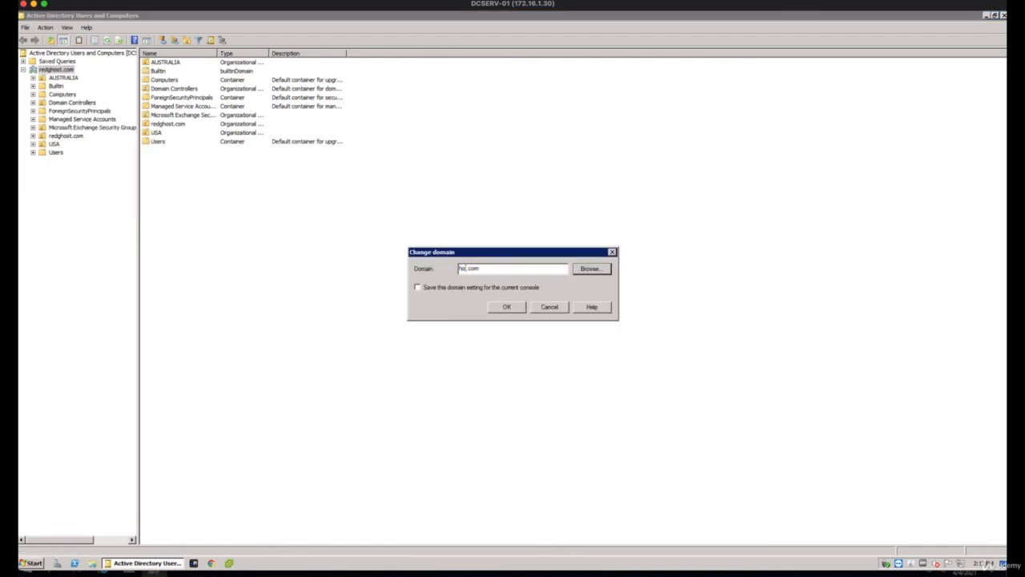
text(homedemo)
click(508, 308)
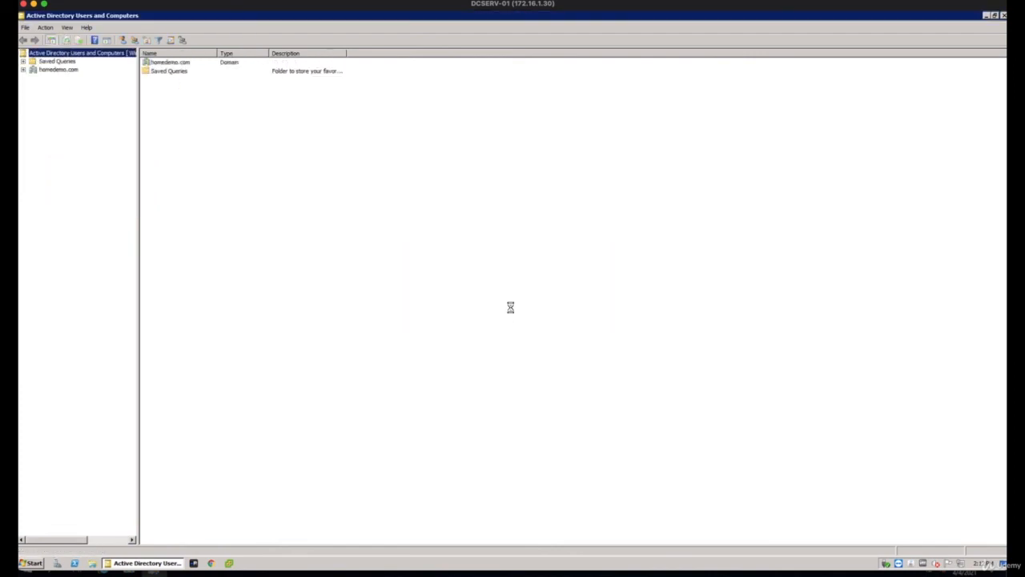
click(23, 70)
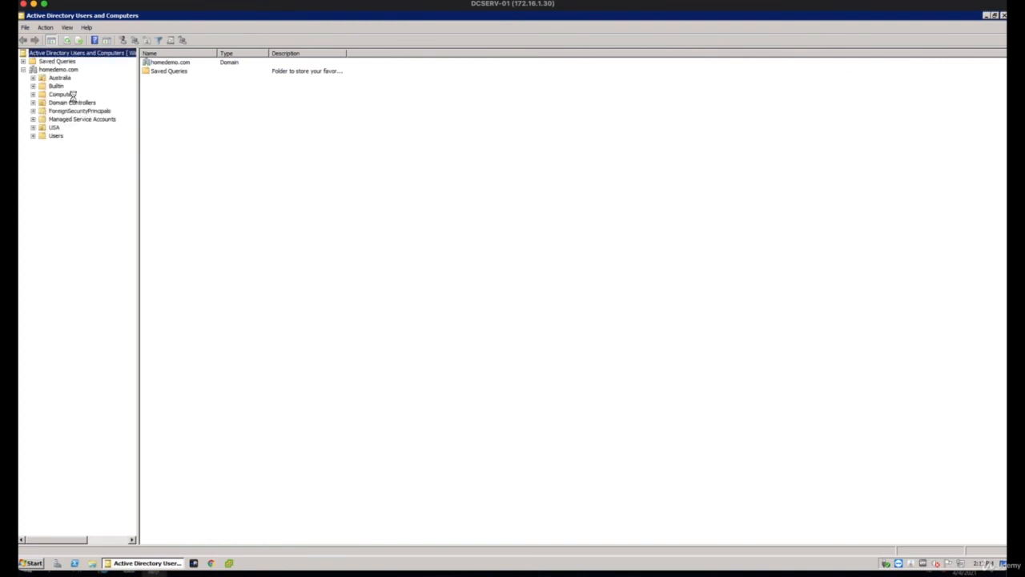
Change the console's domain back to redghost.com and expand its containers
right_click(50, 70)
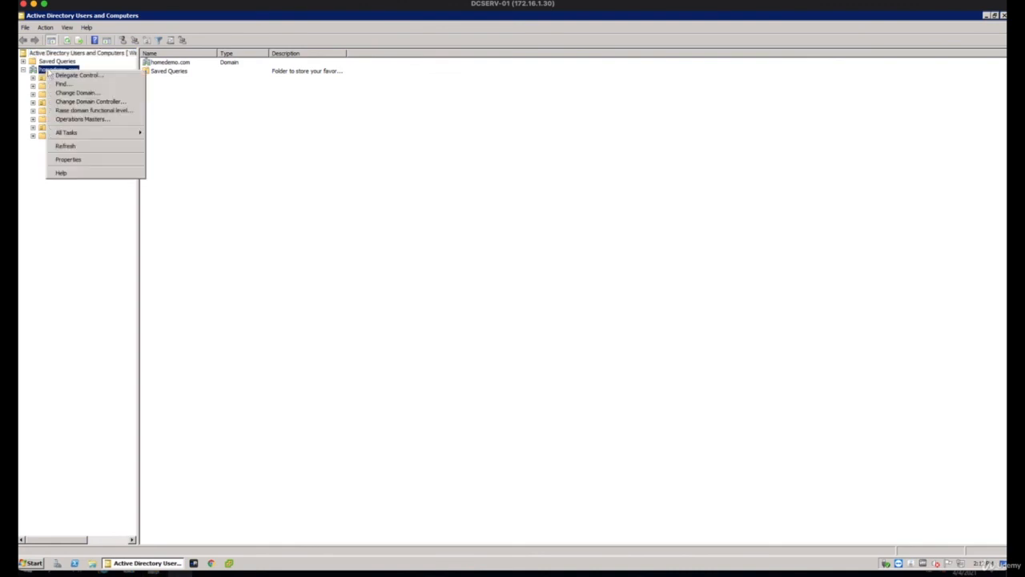
click(76, 93)
click(485, 269)
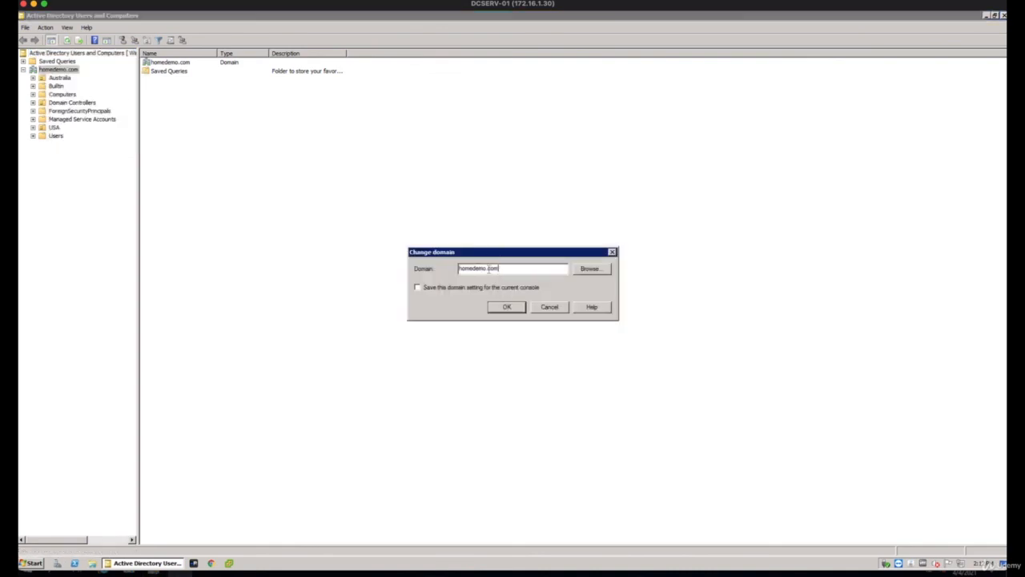
double_click(470, 268)
text(nw)
text(dgho)
text(st)
key(Return)
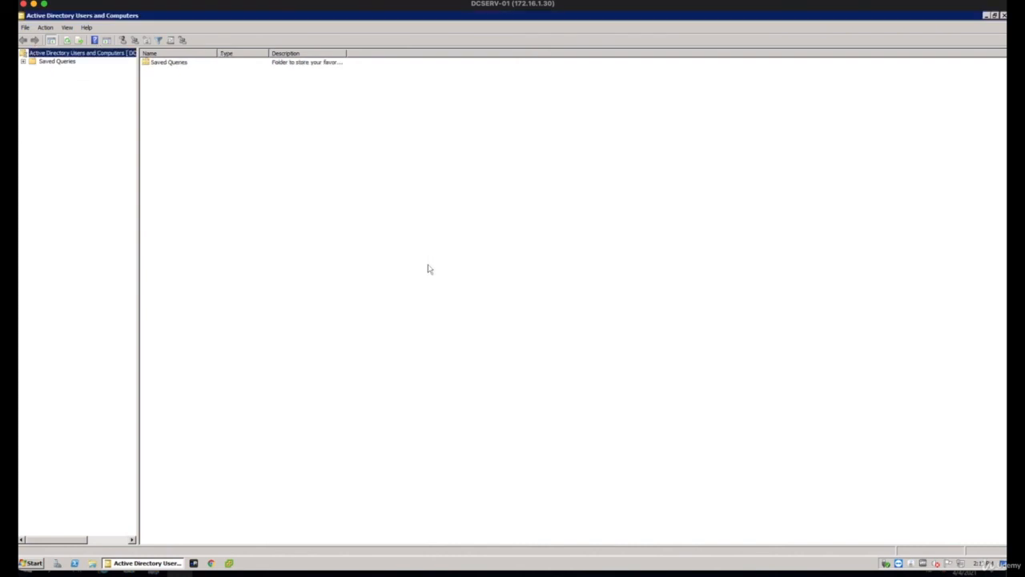
click(23, 70)
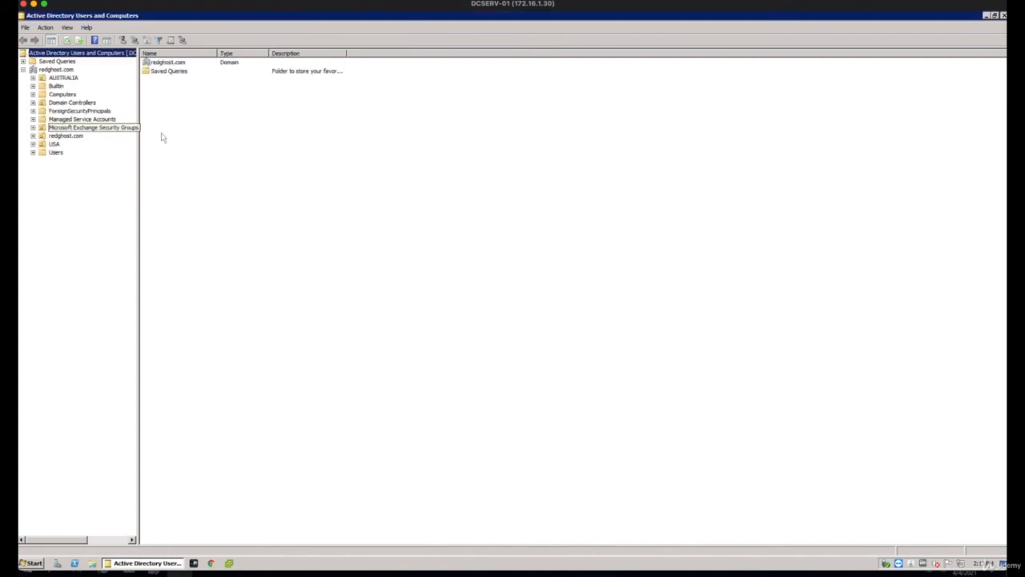